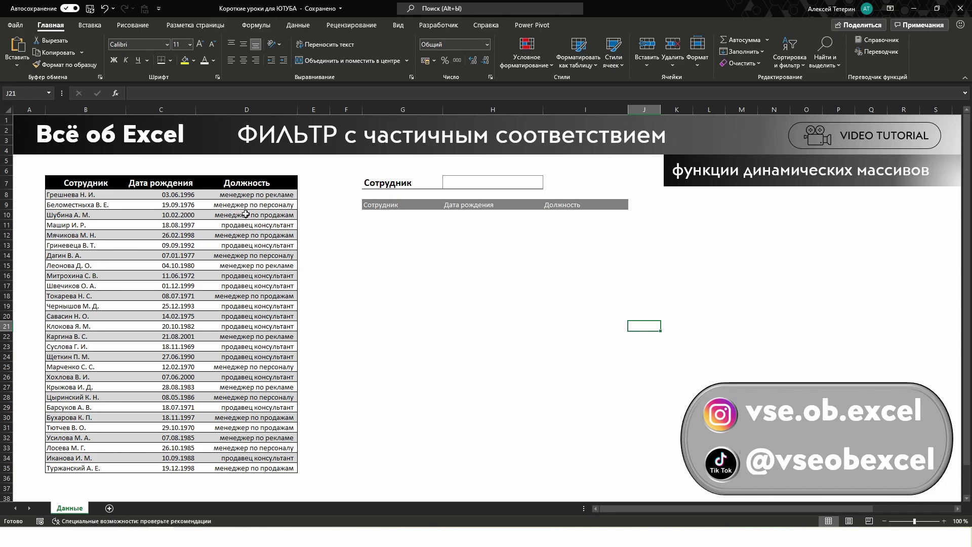
Step: Enter =ФИЛЬТР(B8:D35;B8:B35=H7;"Не найдено") in G10 for an exact name match
left_click(468, 183)
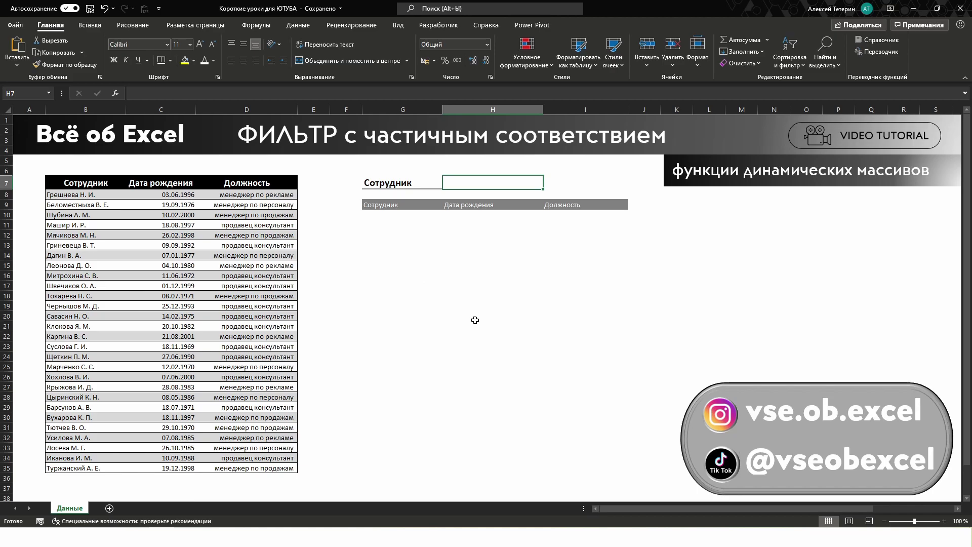
left_click(391, 215)
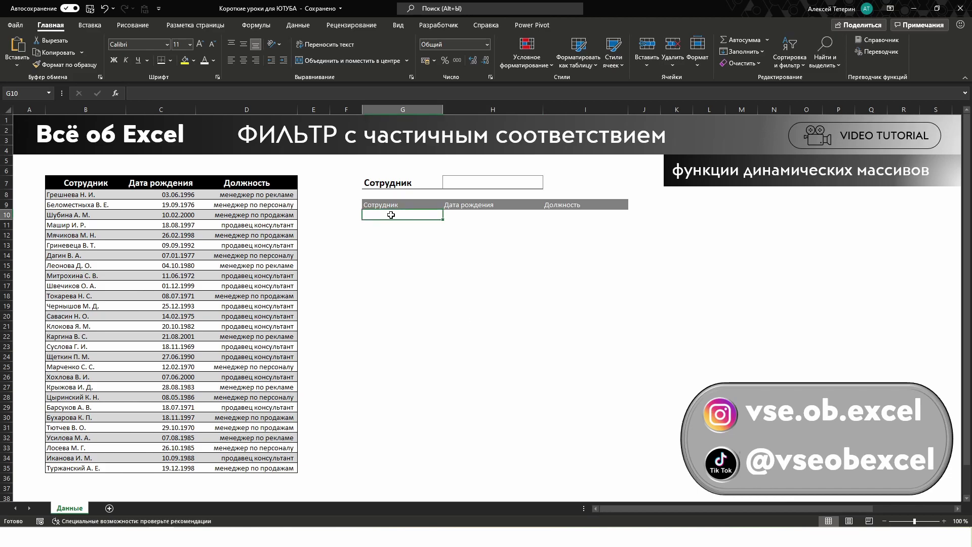
type("=ФИЛЬТР(")
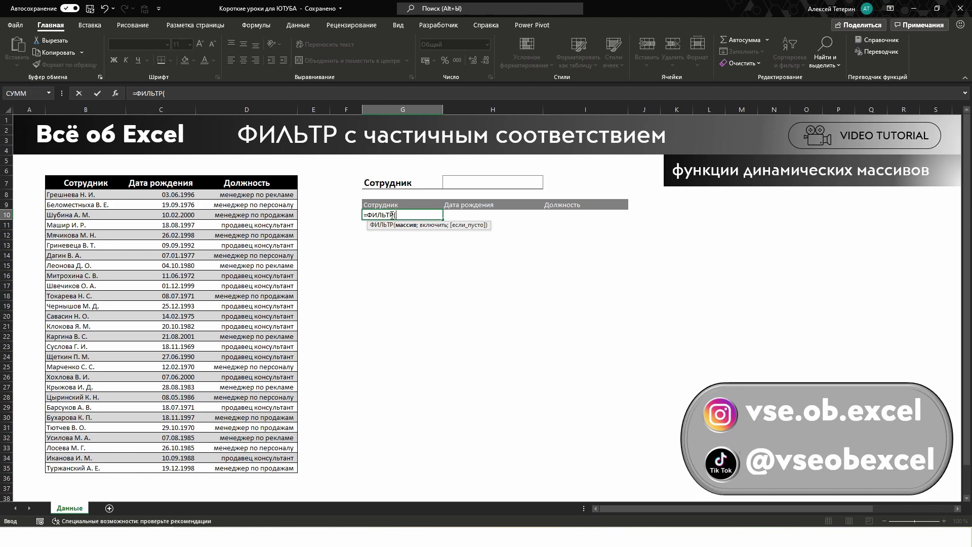
left_click_drag(73, 194, 268, 467)
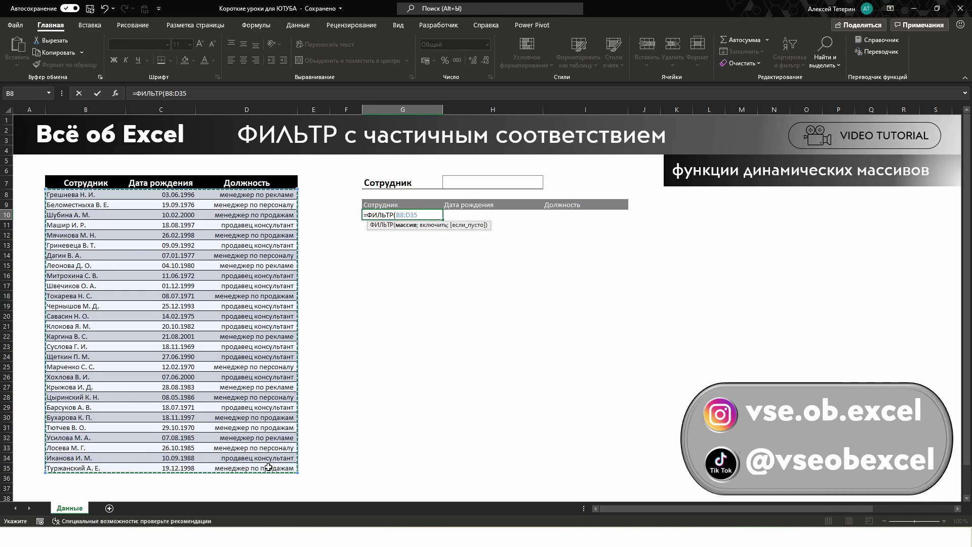
type(";")
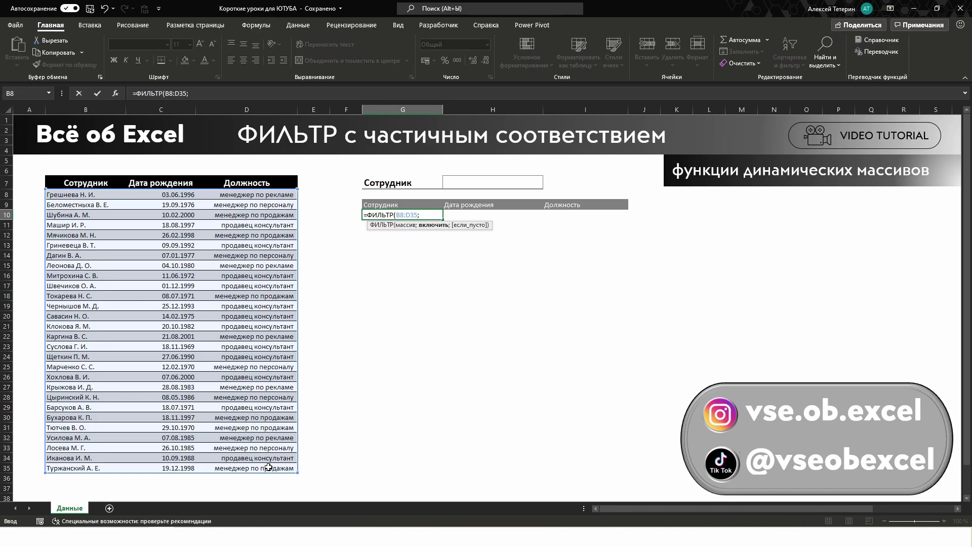
left_click_drag(86, 195, 60, 466)
type("=")
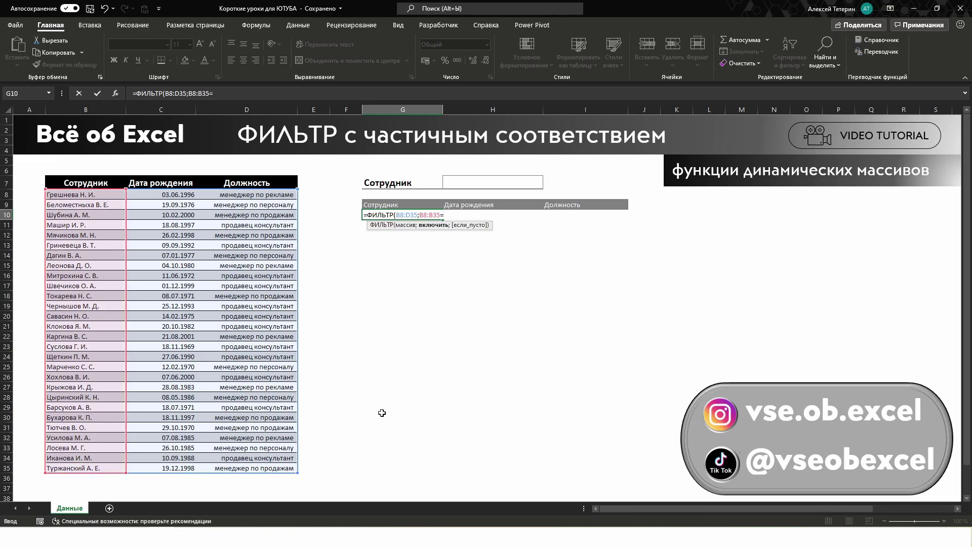
left_click(477, 181)
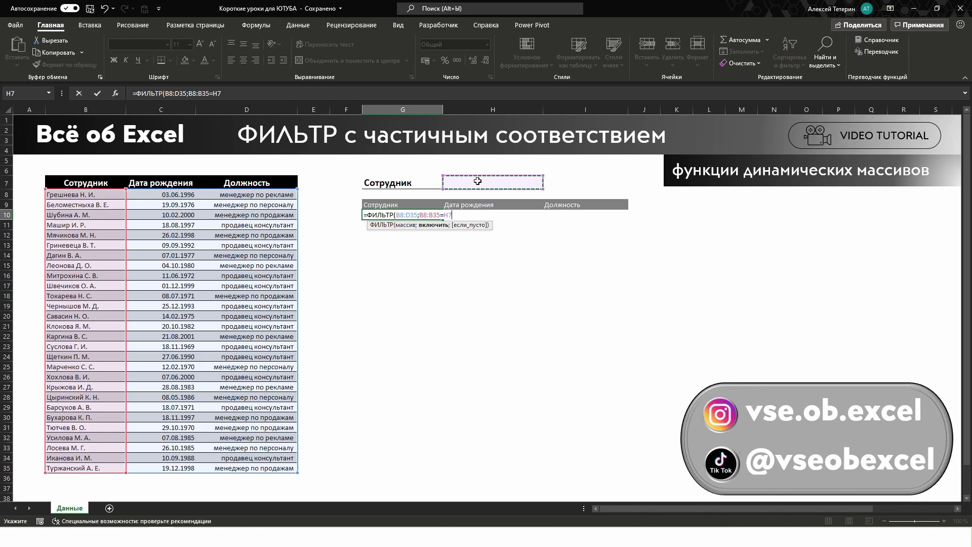
type(";")
type("Не найдено\"")
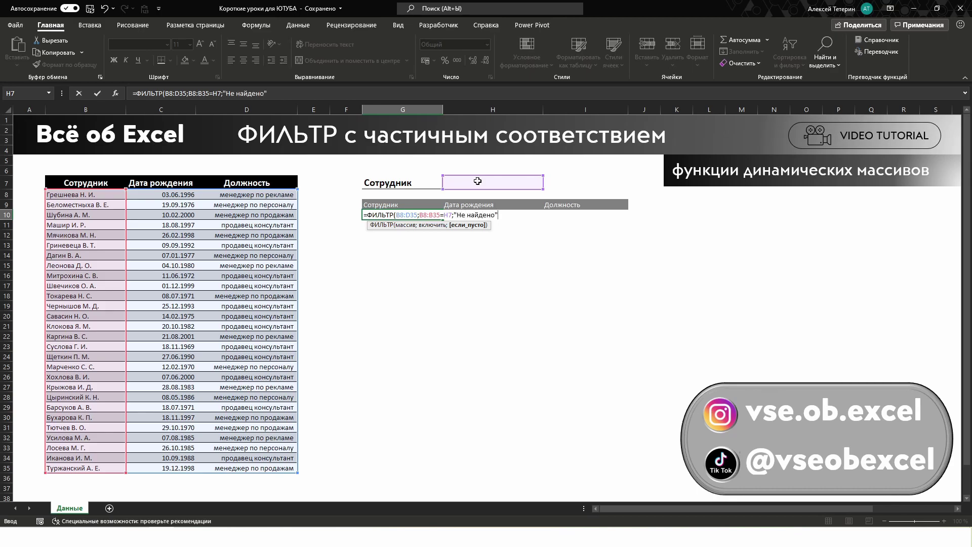
type(")")
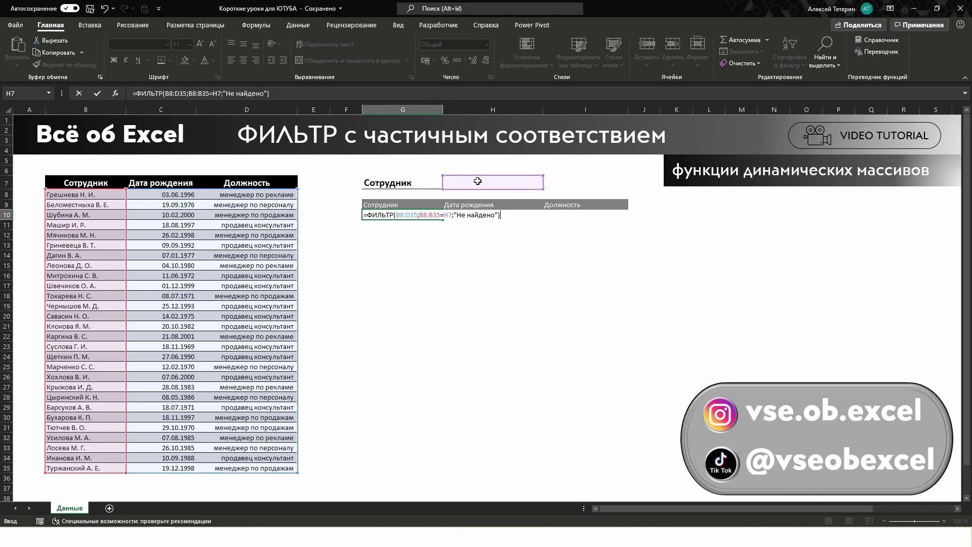
key("Return")
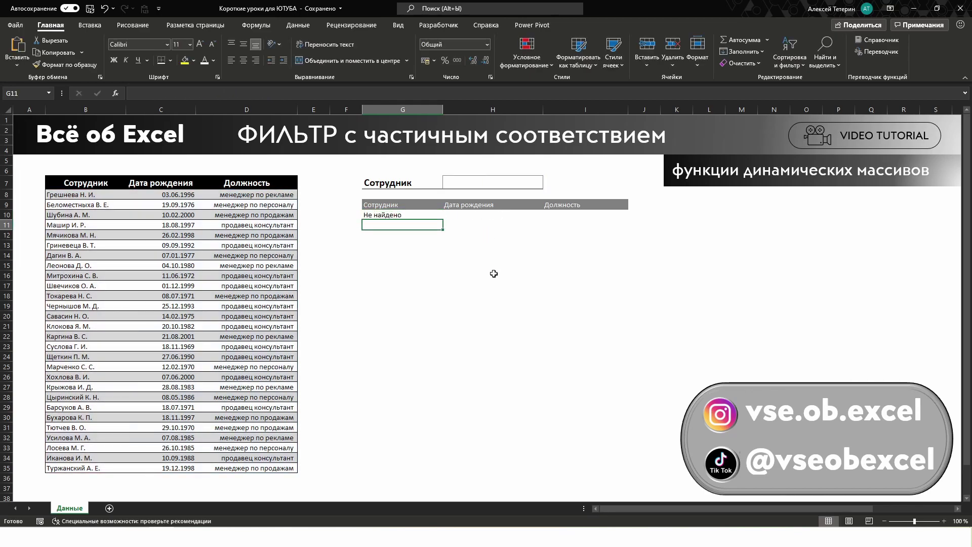
Step: Enter an employee's surname alone in H7 and check the G10 result
left_click(475, 181)
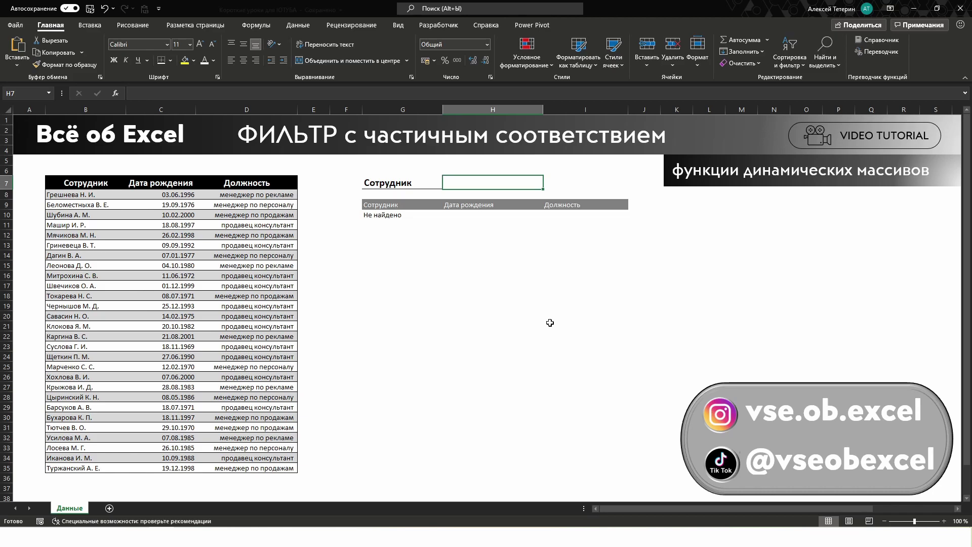
type("Су")
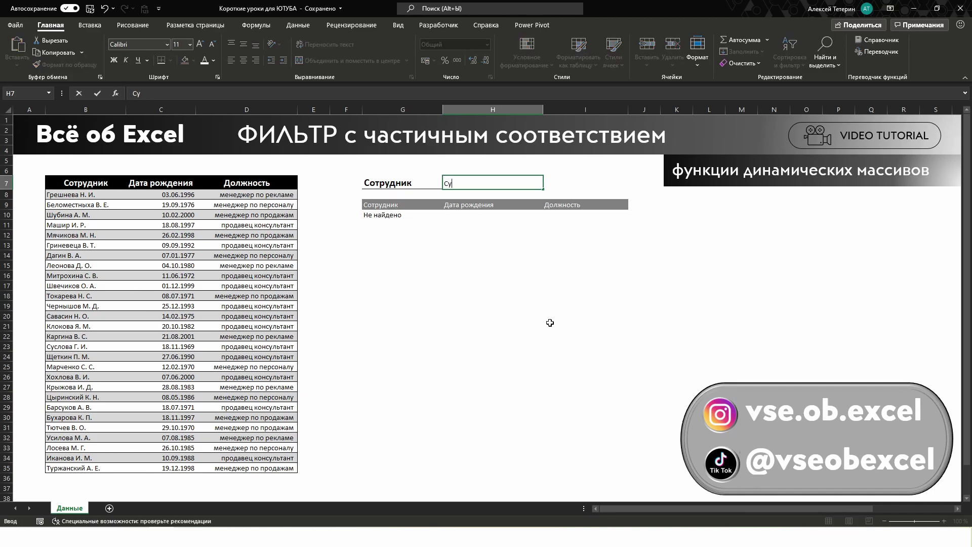
type("слова")
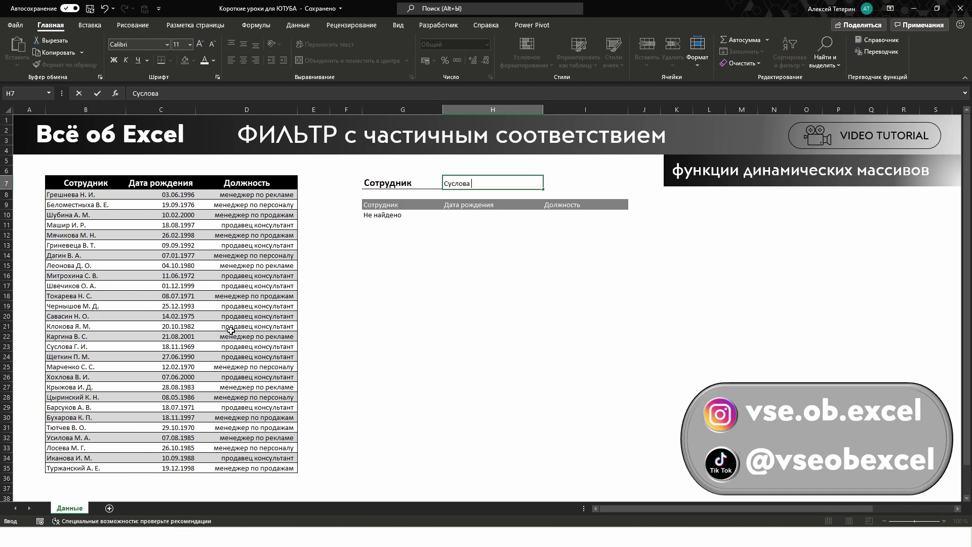
key("Return")
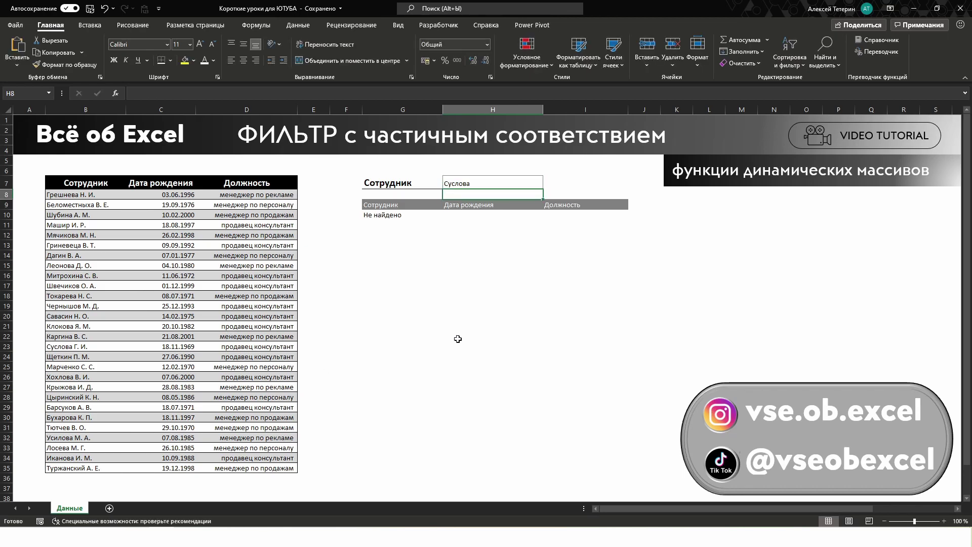
left_click(385, 215)
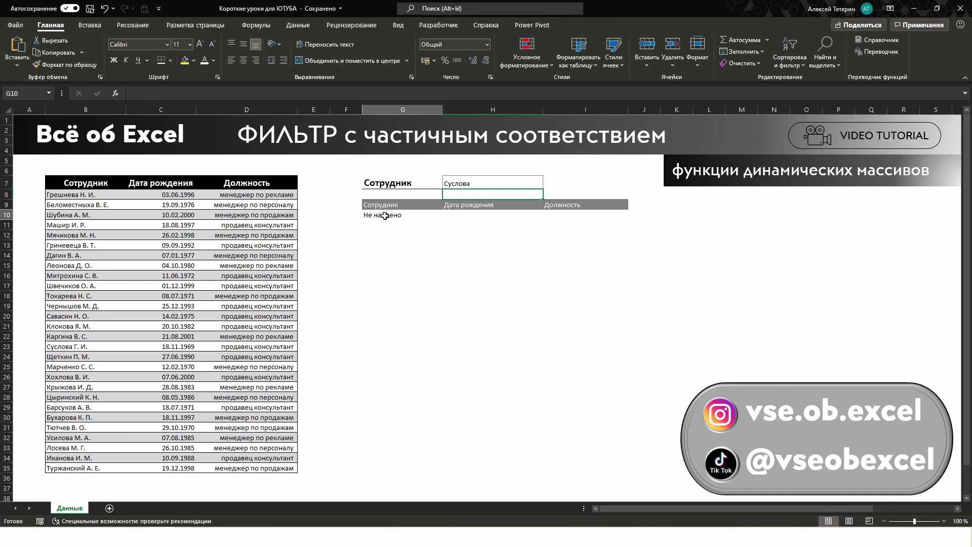
Step: Add the initials to the surname in H7 so her row is returned
left_click(487, 182)
double_click(487, 182)
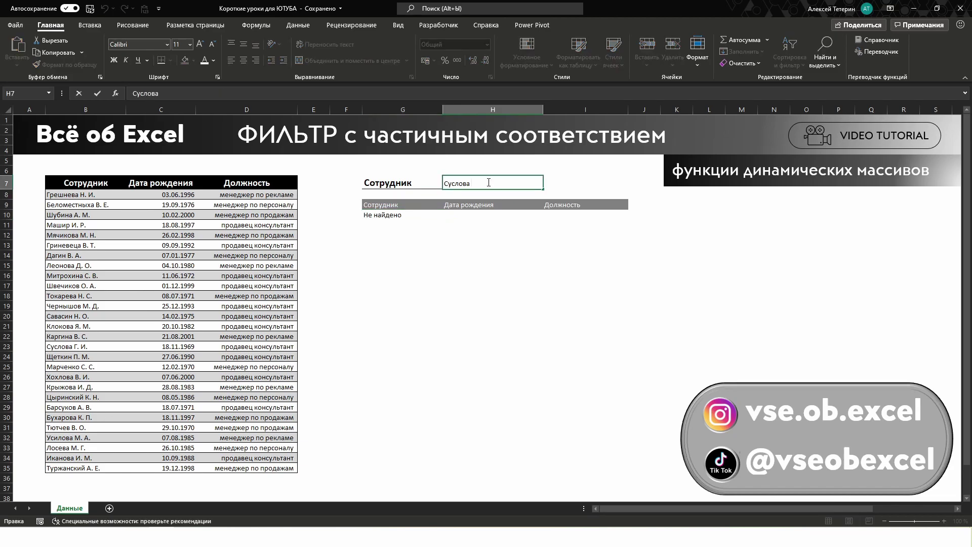
type(" Г")
type(". И.")
key("Return")
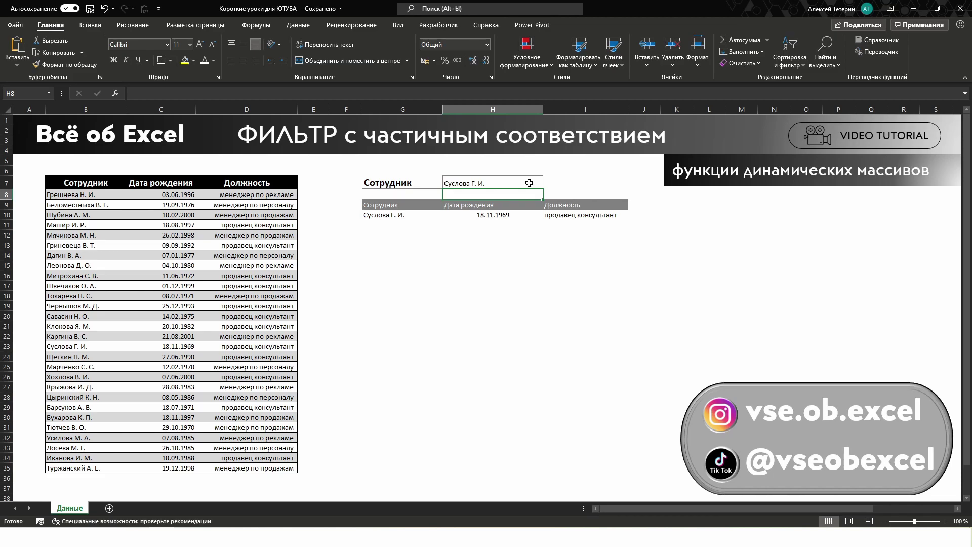
Step: Replace the search with the single letter 'С', which yields Не найдено
left_click(529, 183)
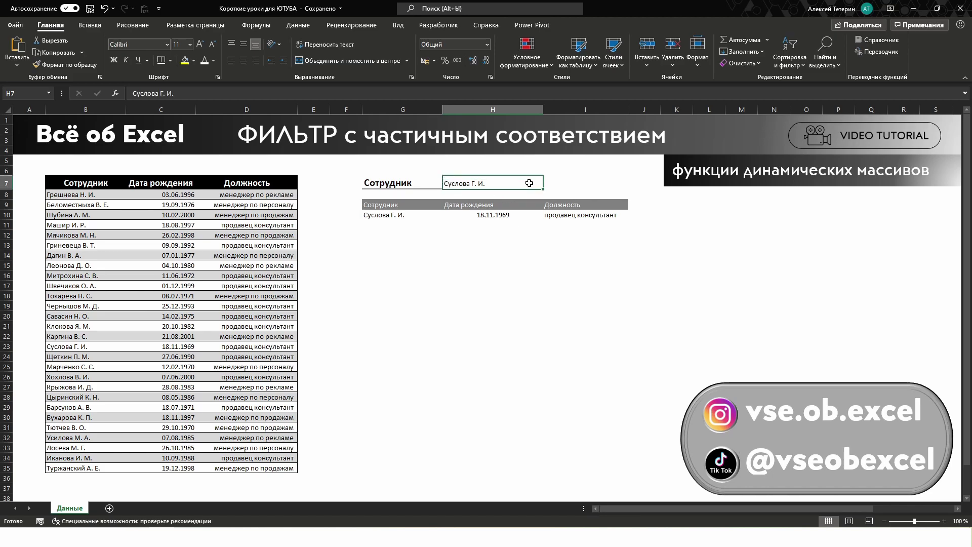
type("С")
key("Return")
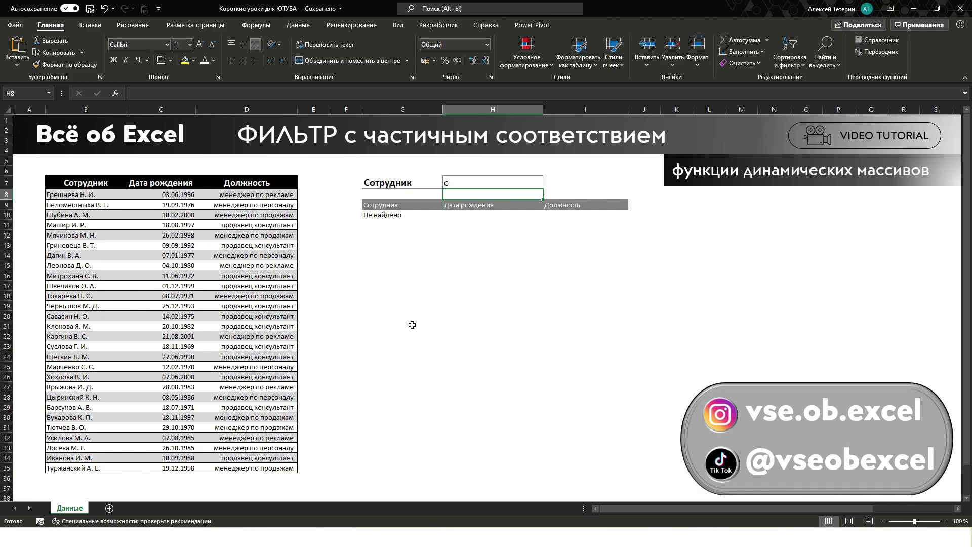
Step: Restart G10 as =ФИЛЬТР(B8:D35; using autocomplete for the function name
left_click(377, 215)
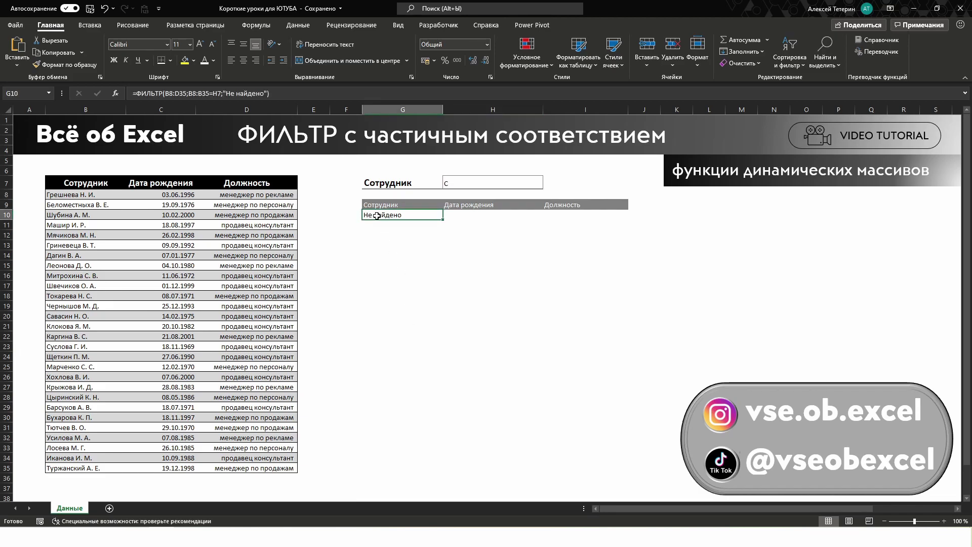
type("=")
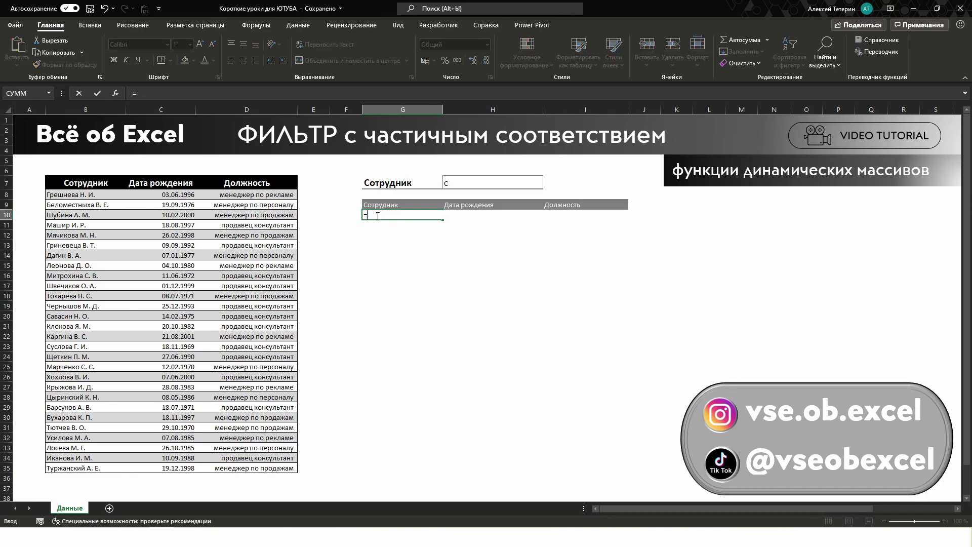
type("ф")
key("Tab")
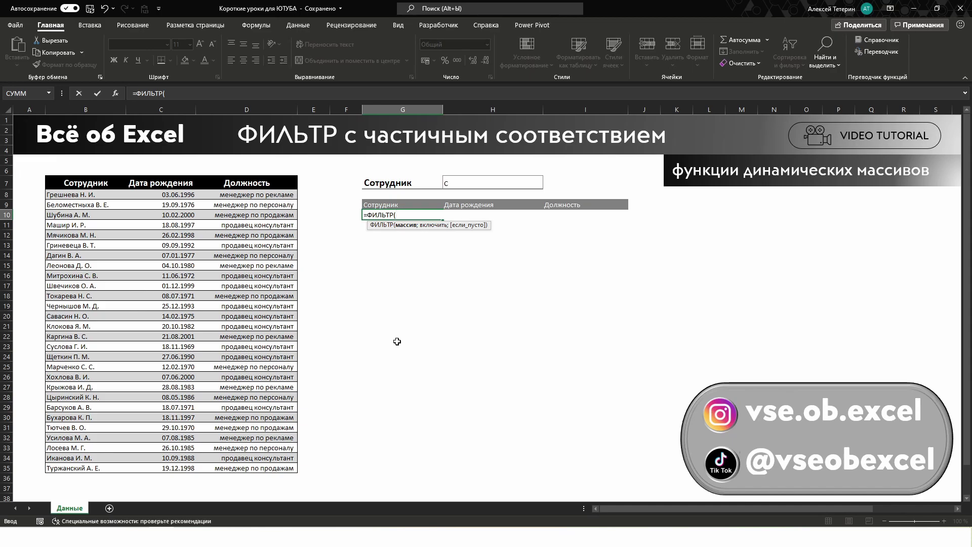
left_click_drag(83, 196, 251, 465)
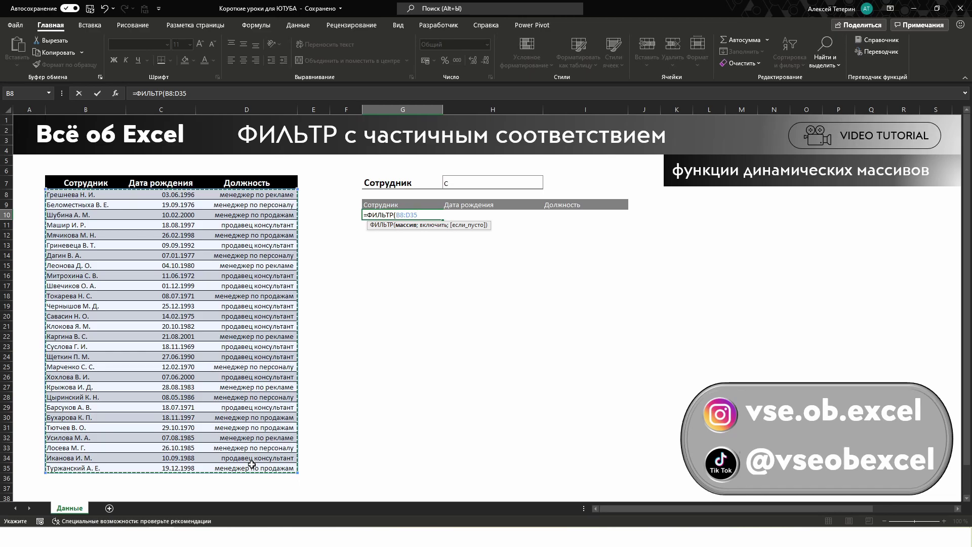
type(";")
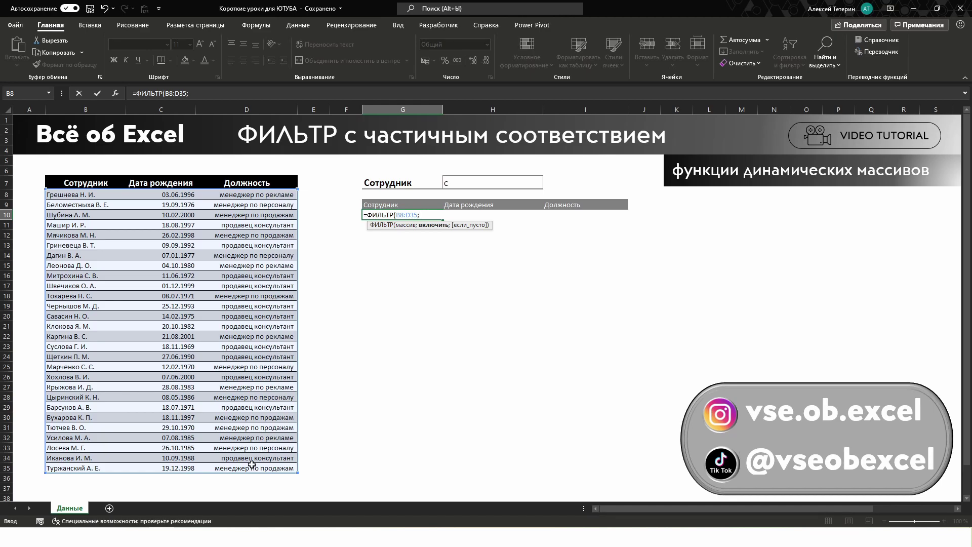
Step: Add the condition ЕЧИСЛО(ПОИСК(H7;B8:B35)) and the "Не найдено" fallback
type("ЕЧ")
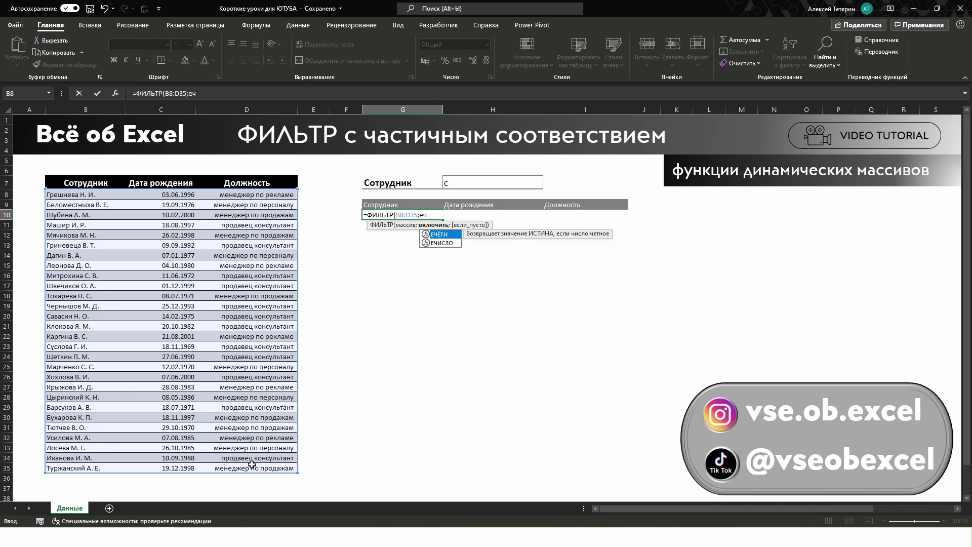
type("ИСЛО(")
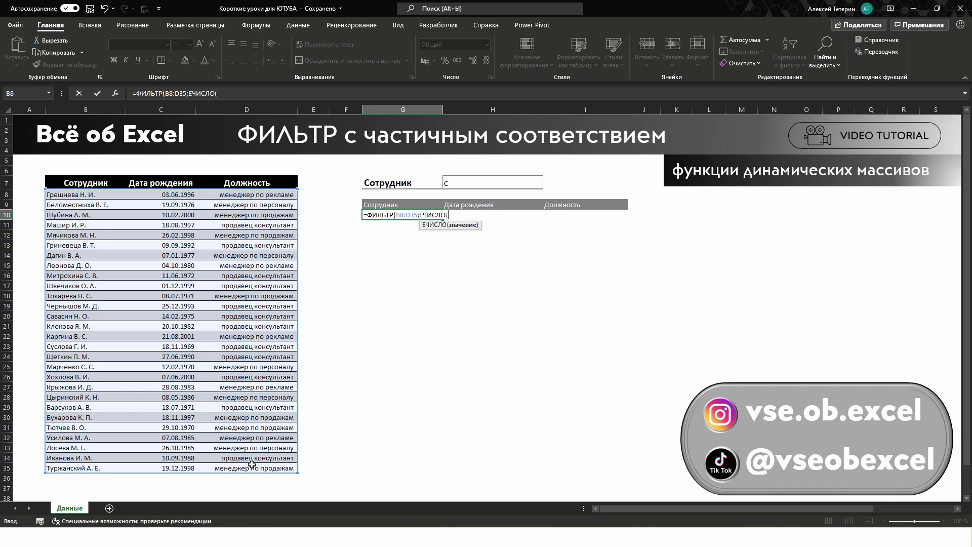
type("ПОИСК(")
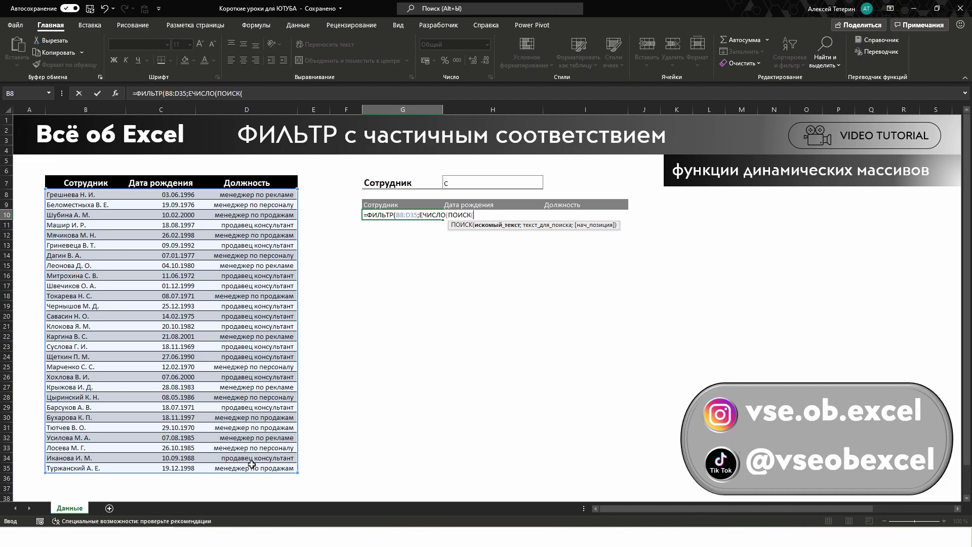
left_click(487, 183)
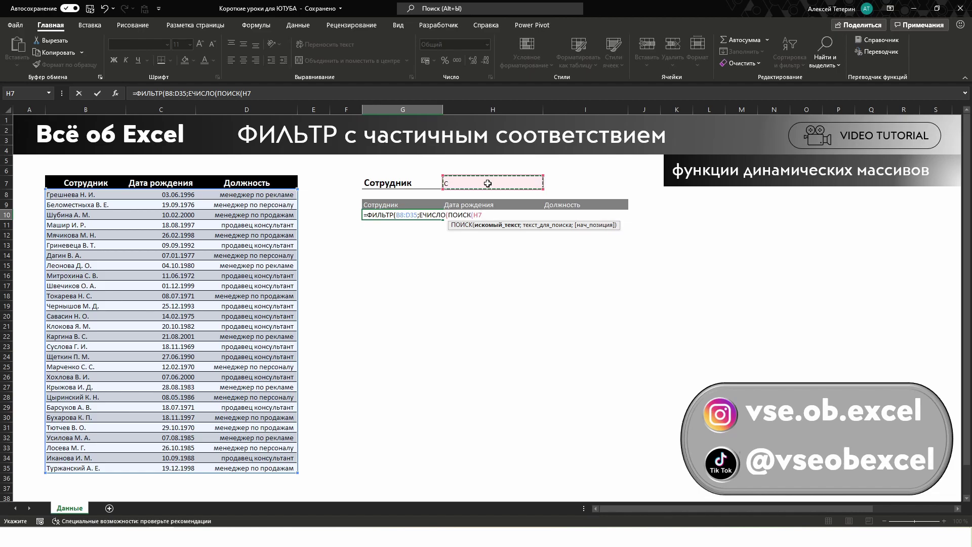
type(";")
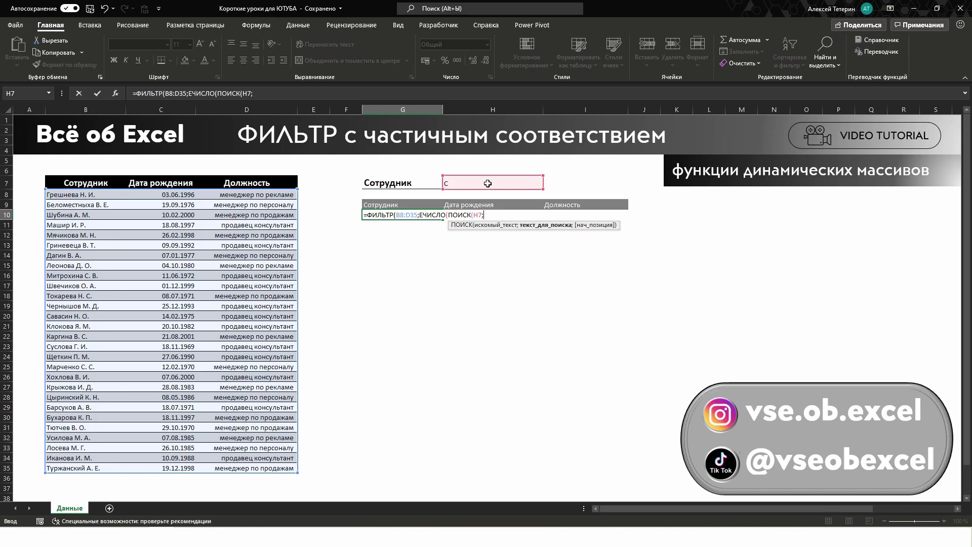
left_click_drag(88, 194, 96, 463)
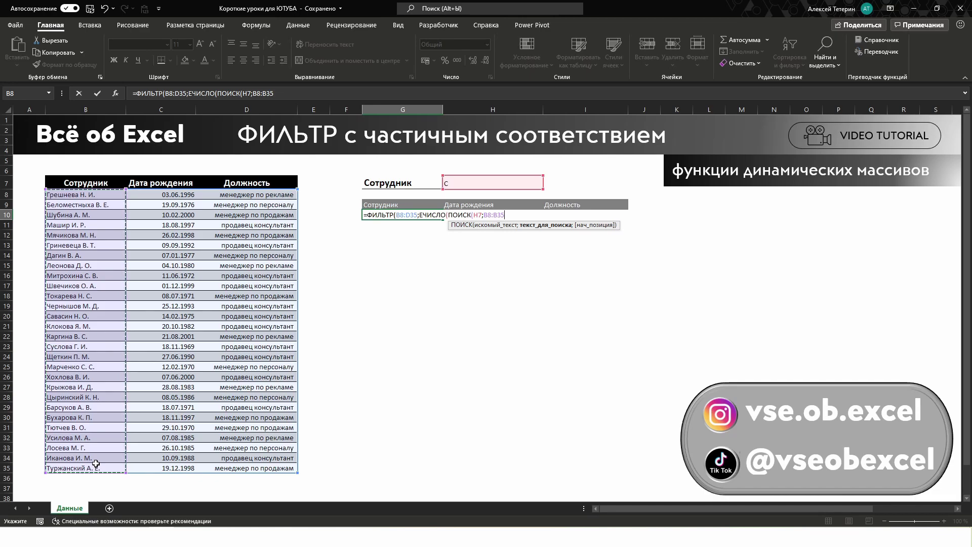
type(")")
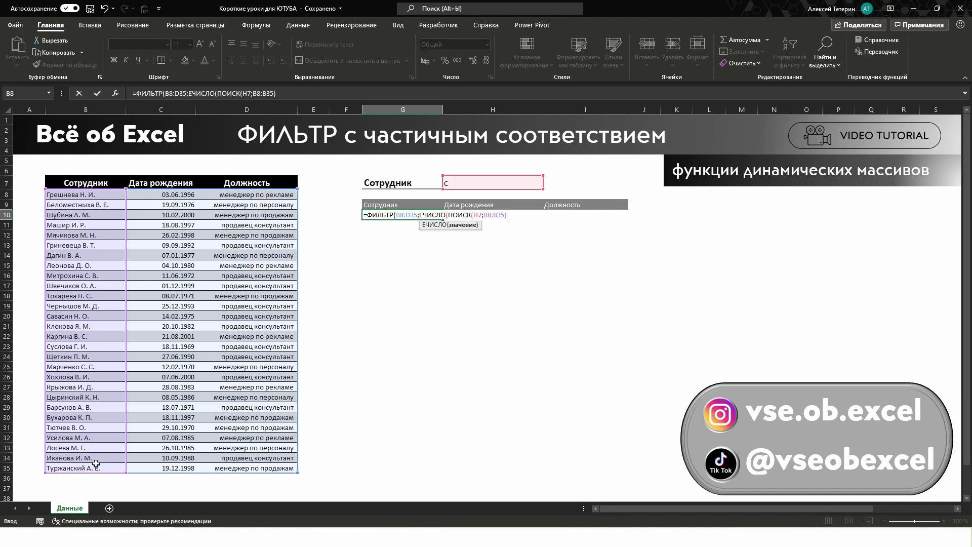
type(")")
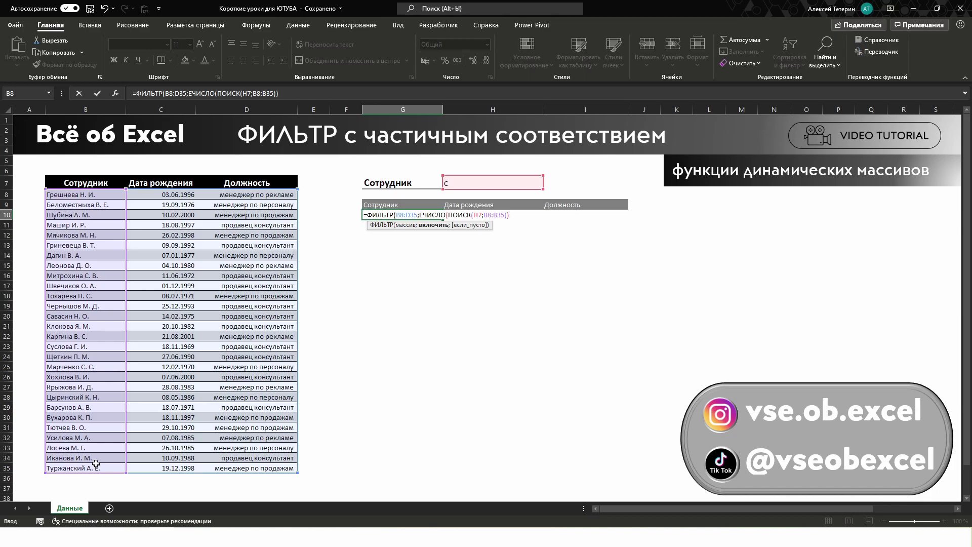
type(";\"")
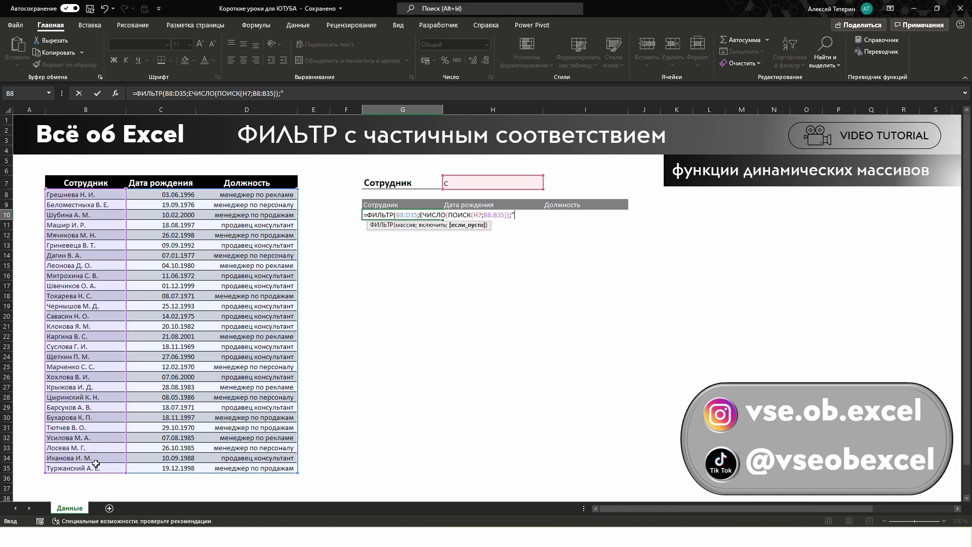
type("Не найдено\"")
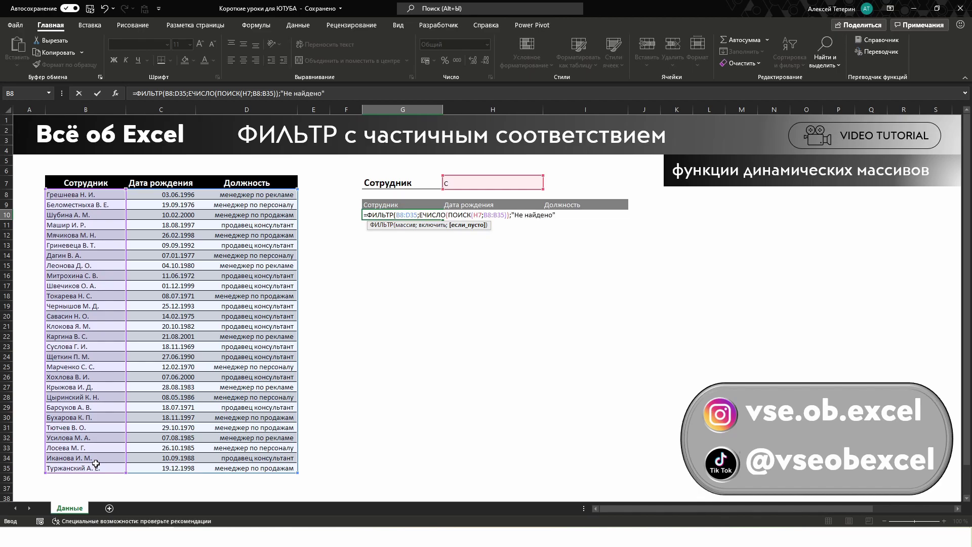
type(")")
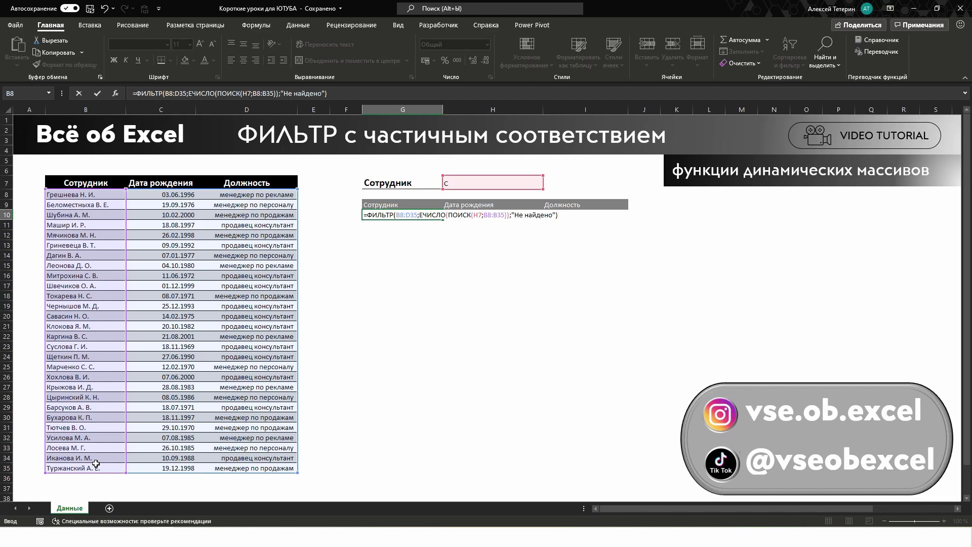
Step: Commit the partial-match formula and inspect the 12 spilled employees containing 'С'
key("Return")
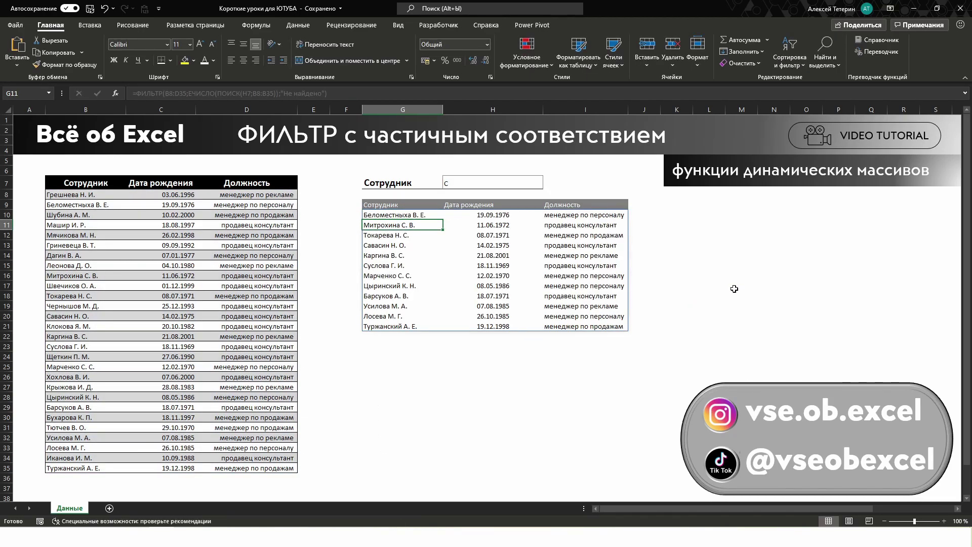
left_click_drag(398, 215, 391, 326)
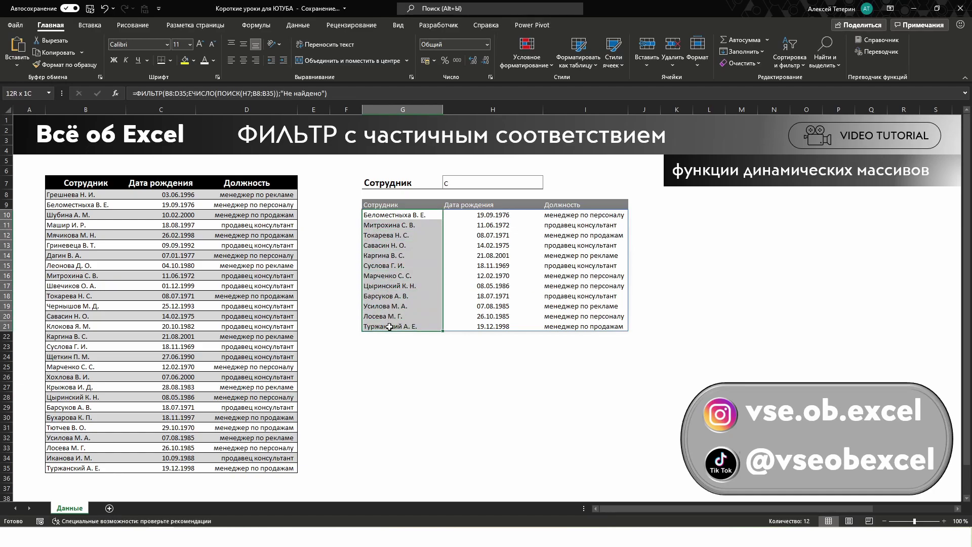
left_click(473, 183)
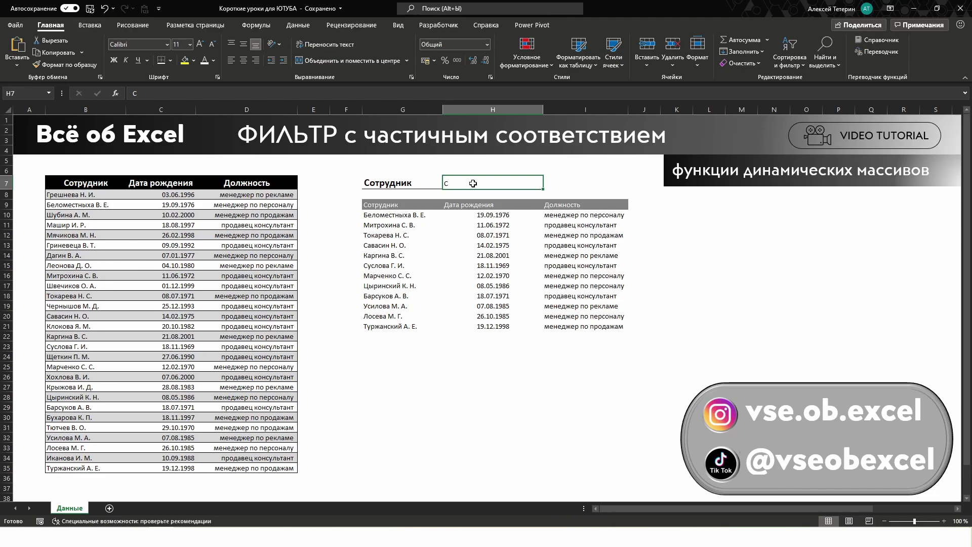
left_click(385, 236)
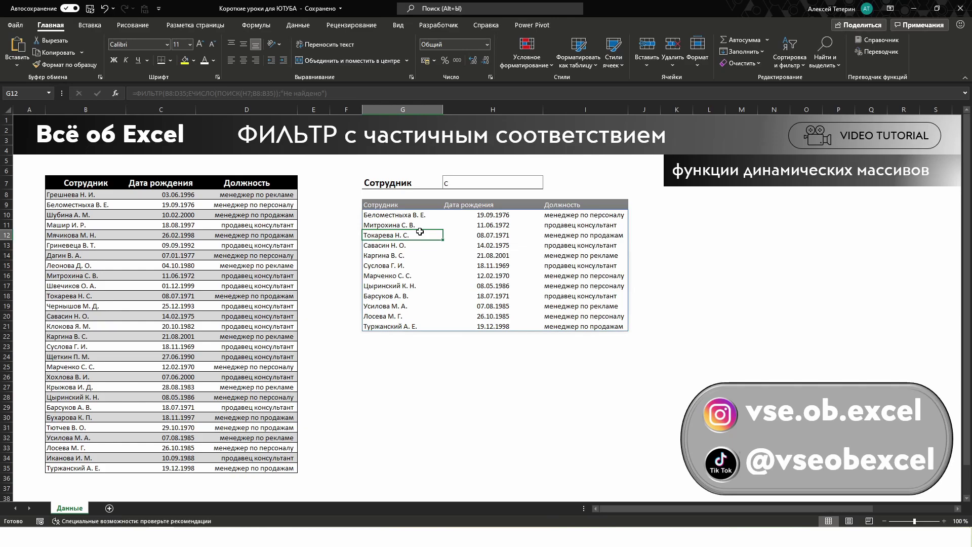
left_click(464, 183)
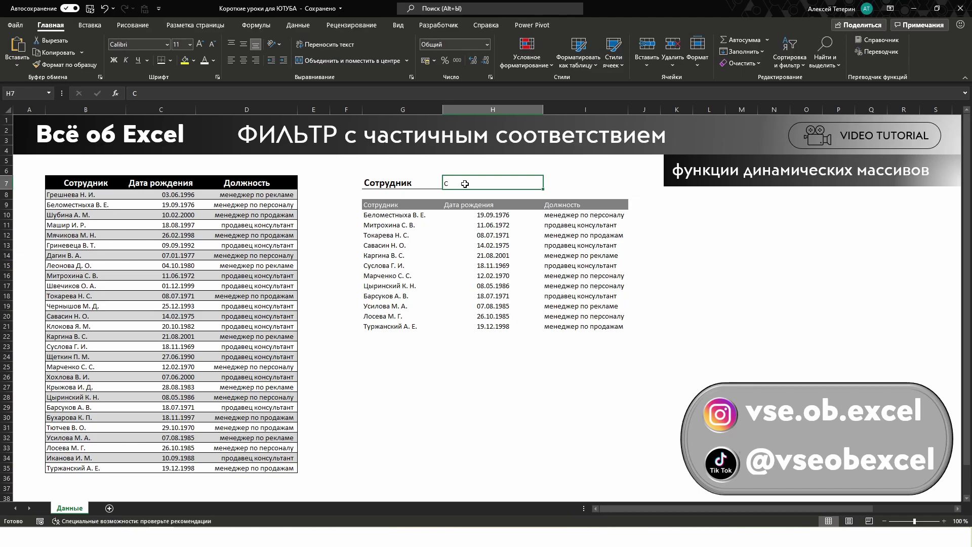
Step: Search 'Гр' to get two employees, then clear H7 to show all 28
type("Г")
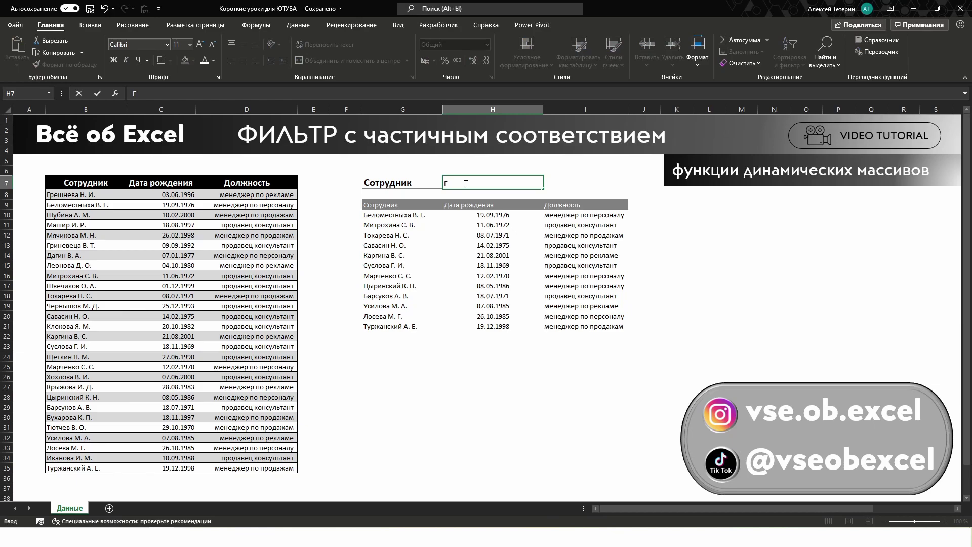
type("р")
key("Return")
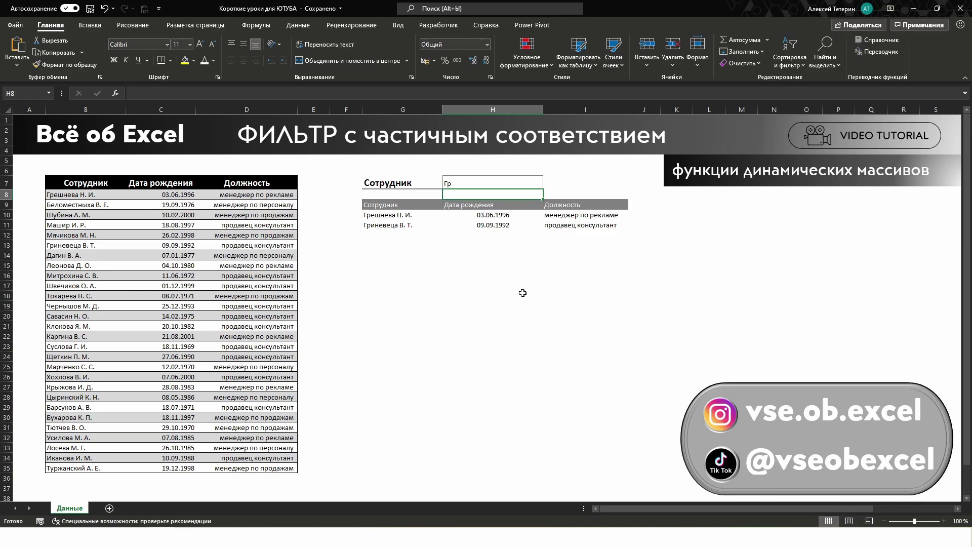
left_click(508, 182)
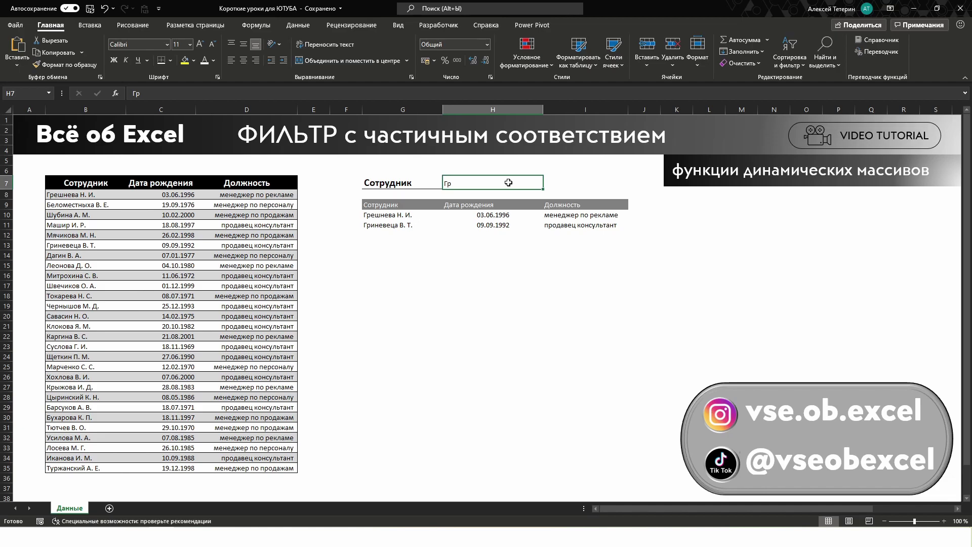
key("Delete")
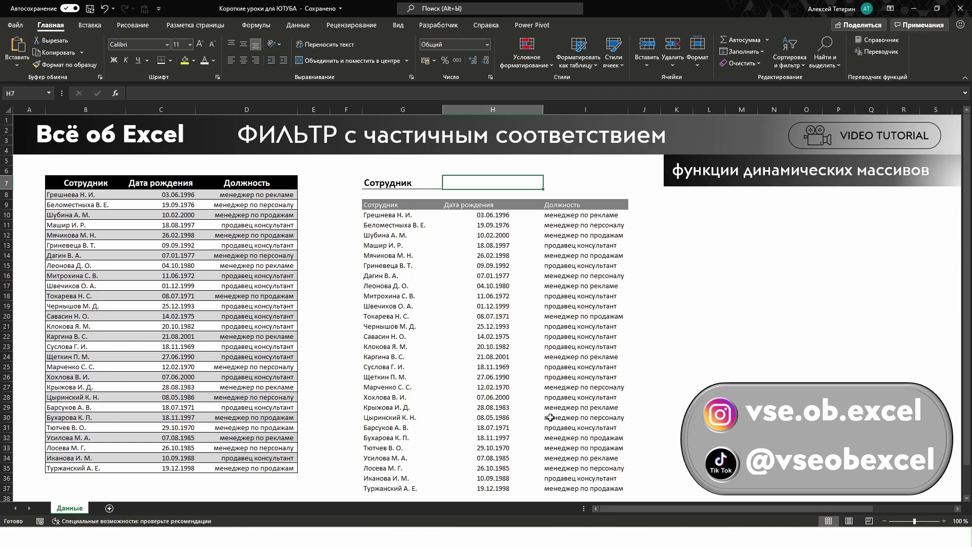
left_click(387, 218)
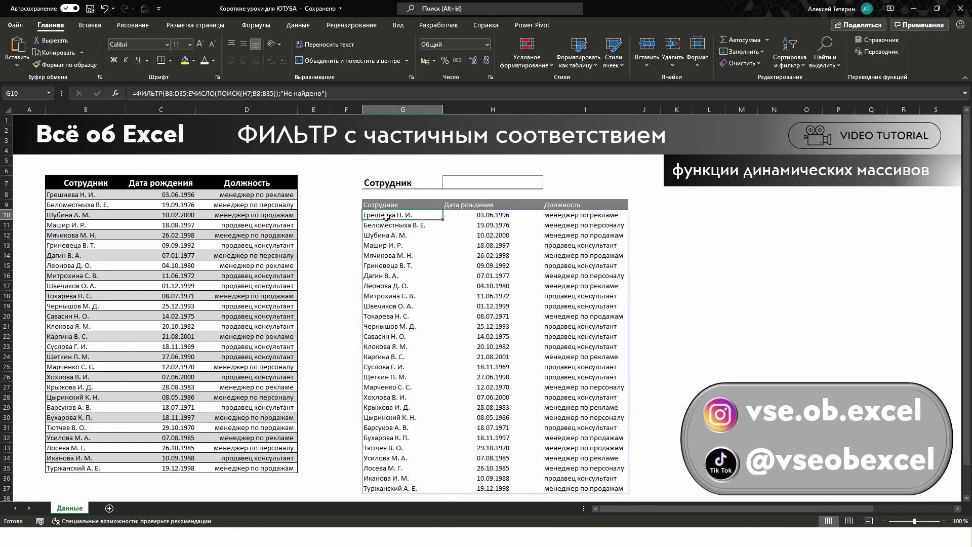
Step: Append *(H7<>"") to the include condition so an empty H7 returns Не найдено
double_click(387, 217)
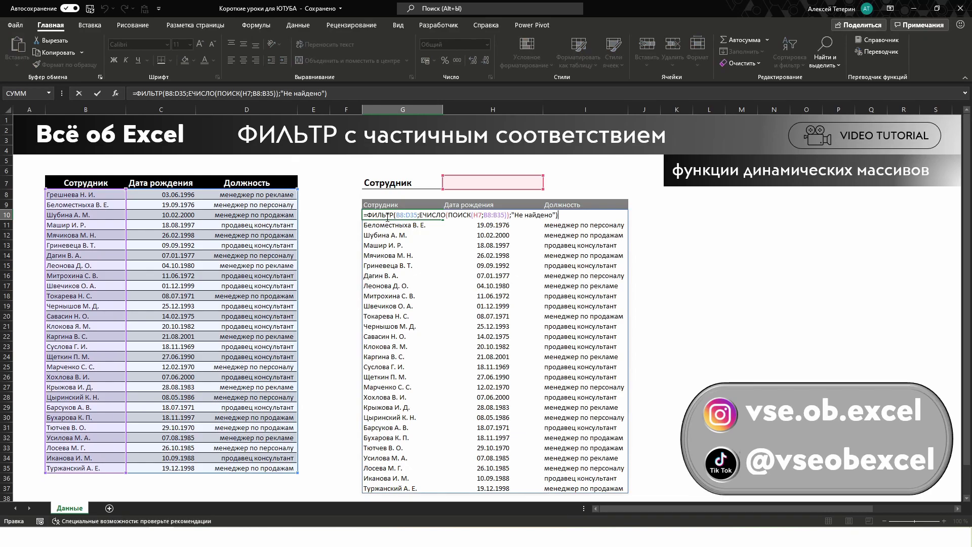
left_click(204, 93)
left_click(204, 111)
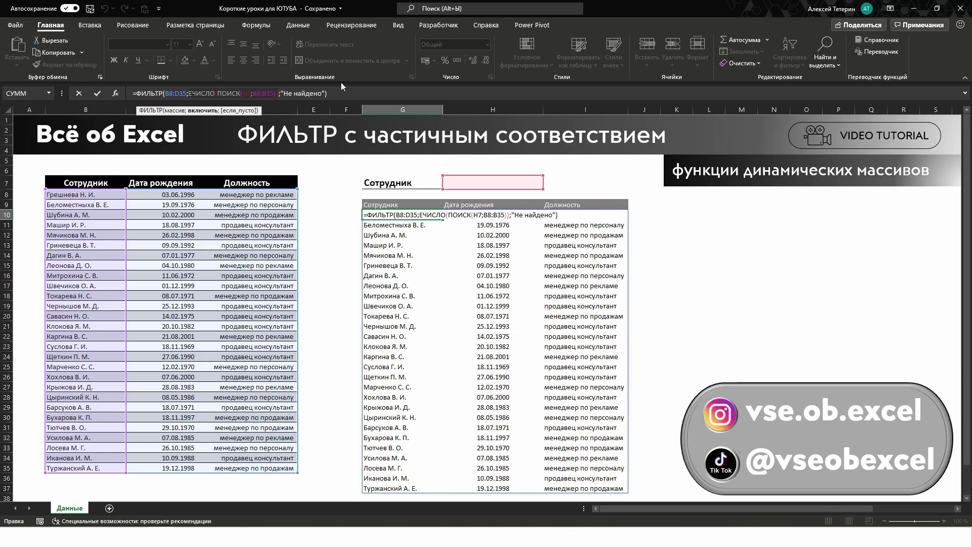
type(")")
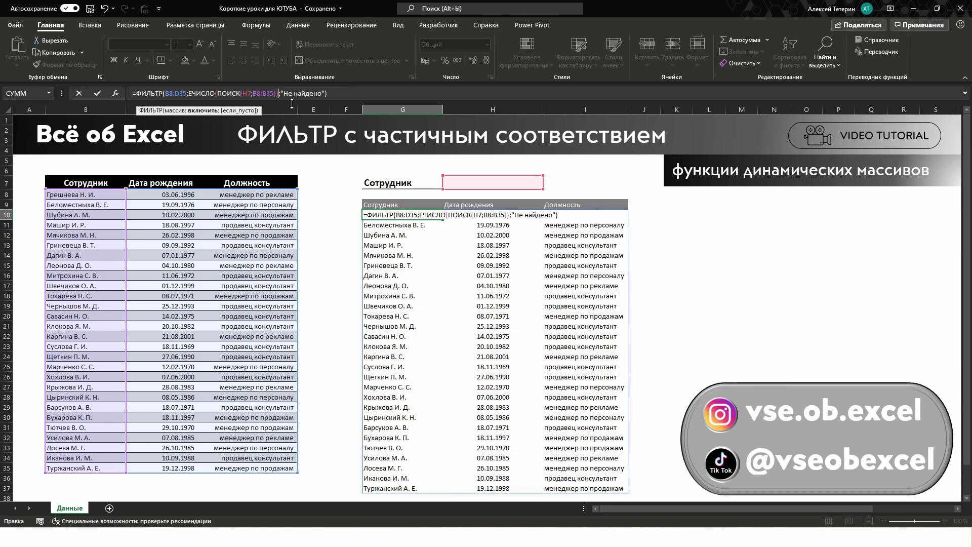
type("*")
type("(")
left_click(510, 183)
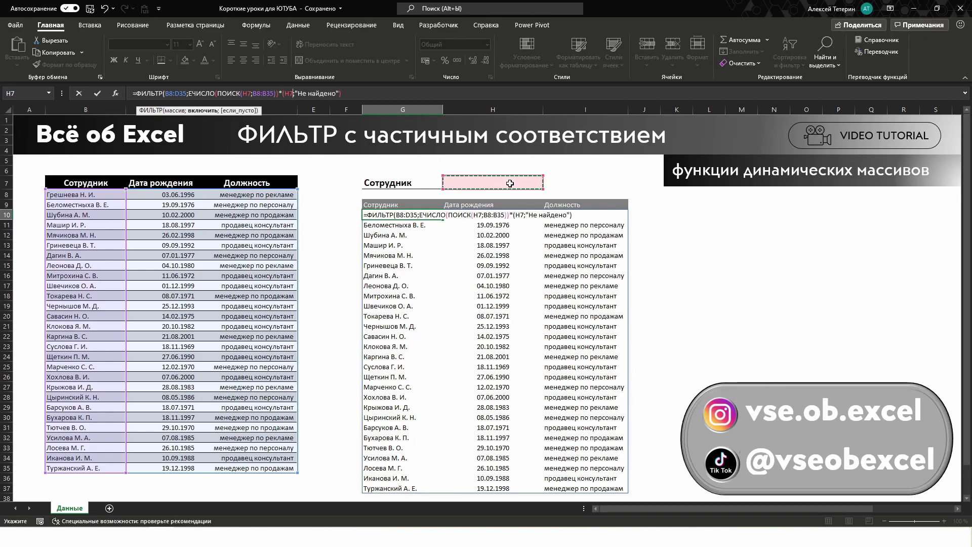
type("<>")
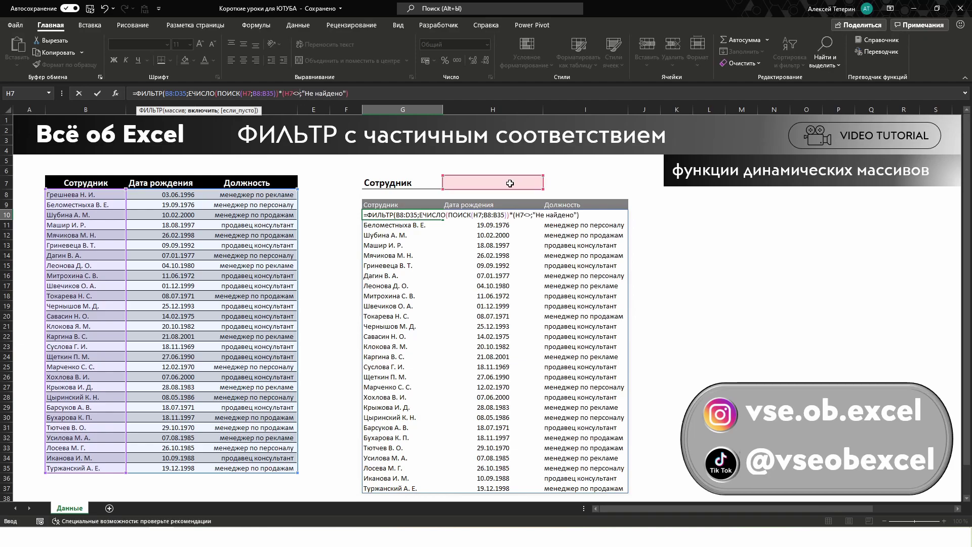
type("\"\"")
type(")")
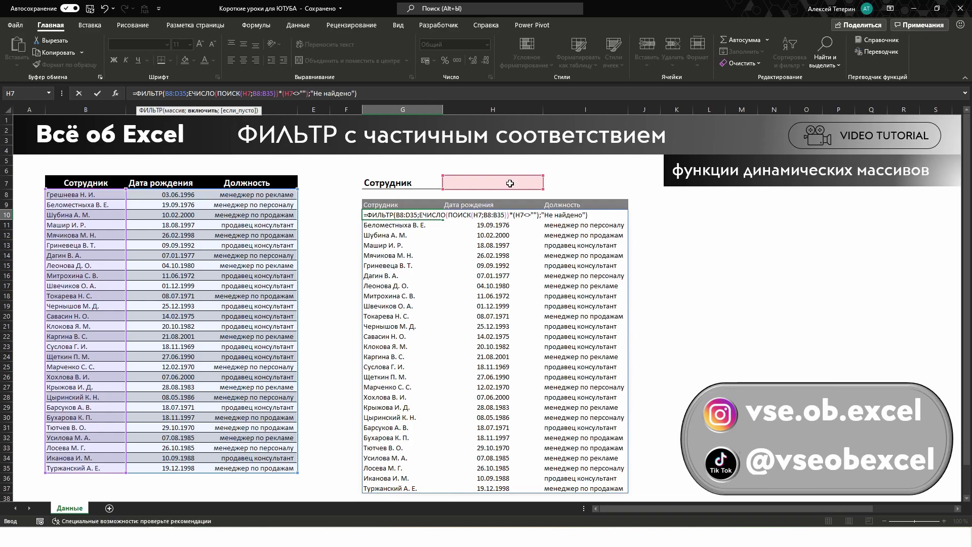
key("Return")
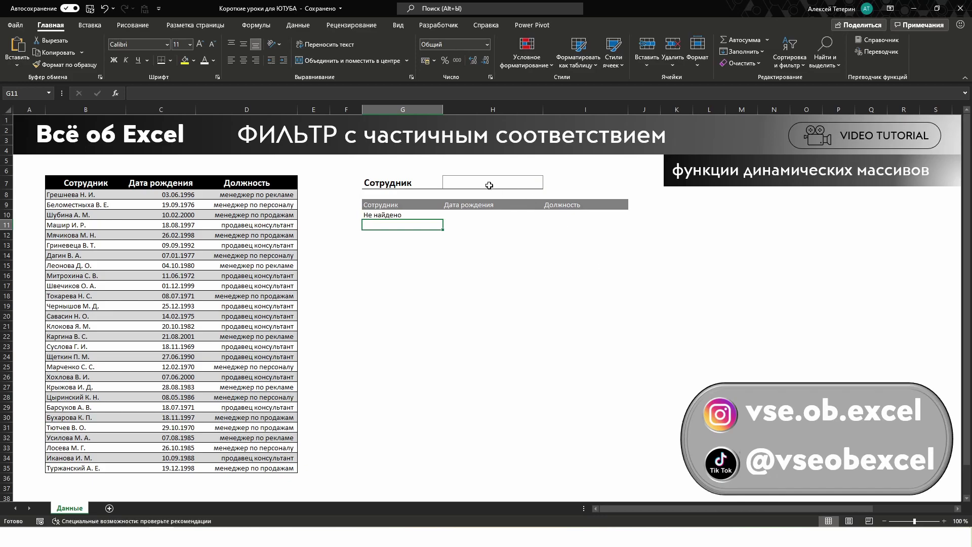
Step: Search 'Мит', then 'г', and select the six matching names in G10:G15
left_click(487, 182)
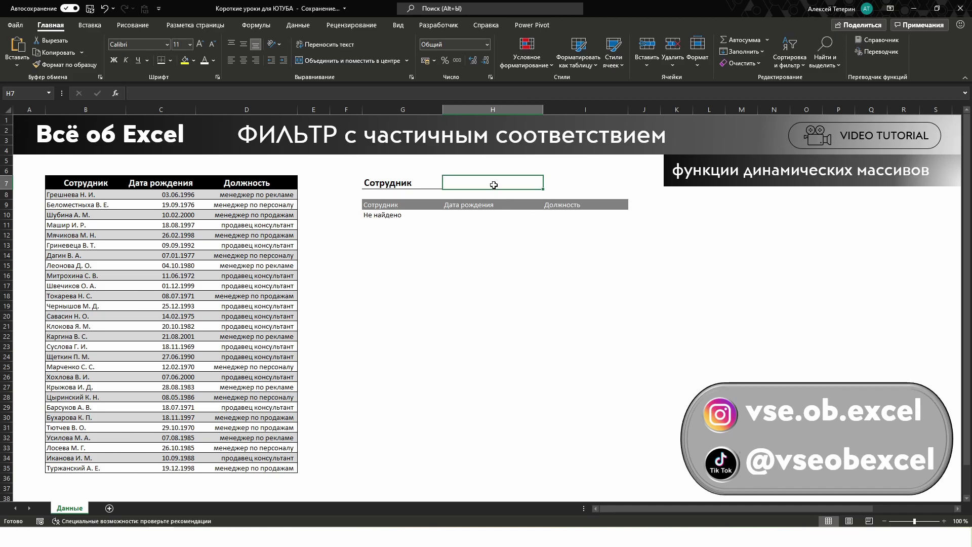
type("Мит")
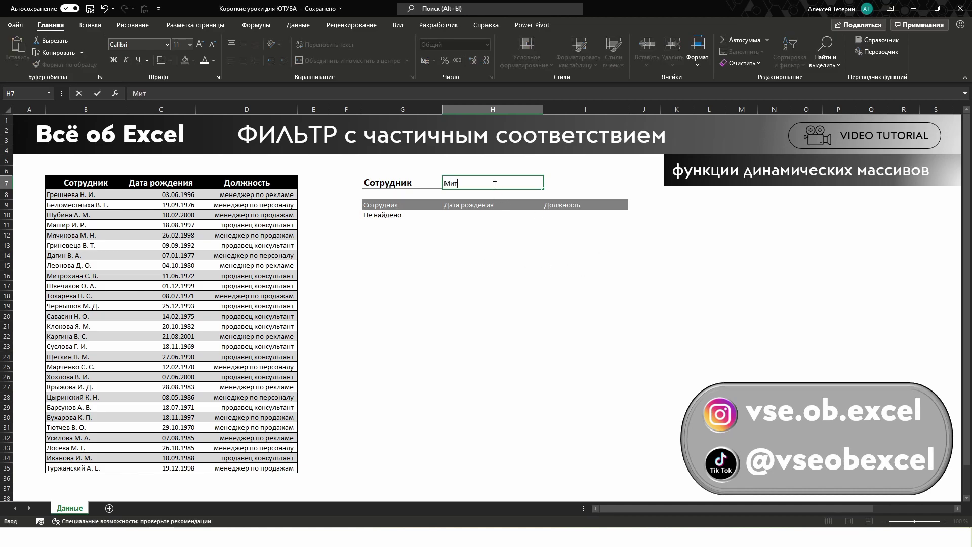
key("Return")
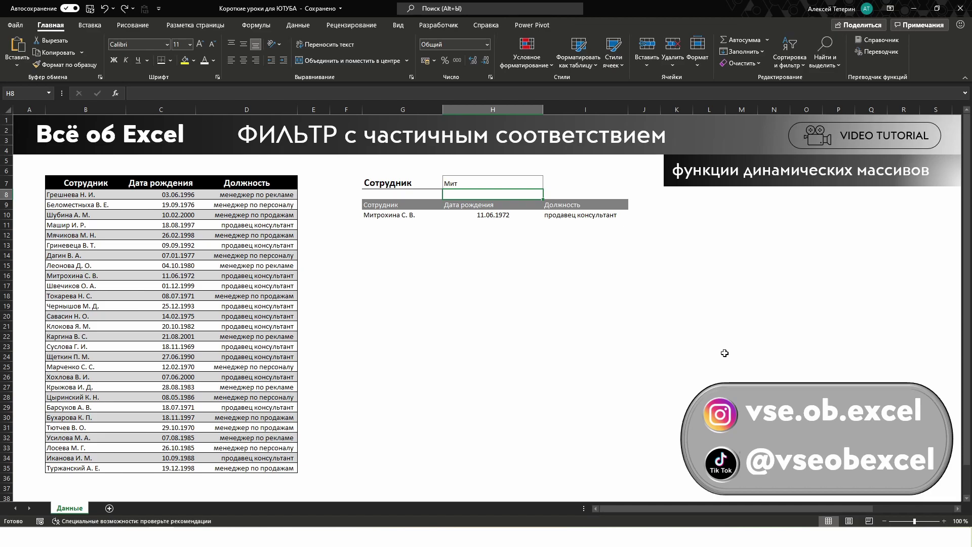
left_click(507, 182)
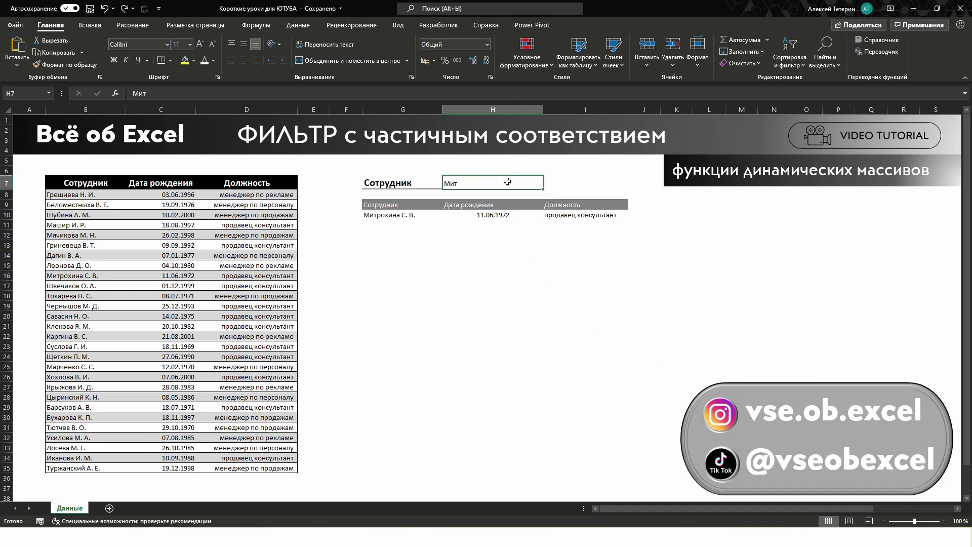
type("г")
key("Return")
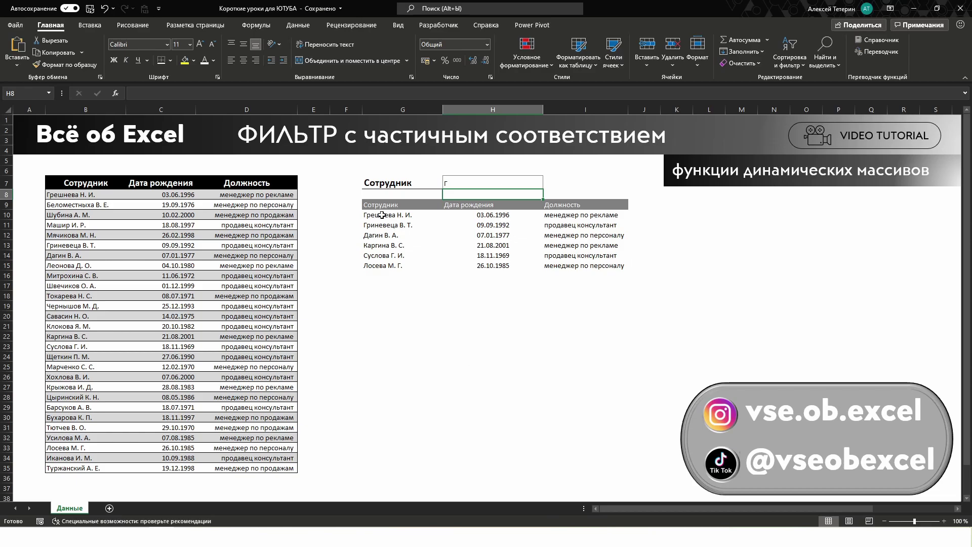
left_click_drag(381, 215, 385, 265)
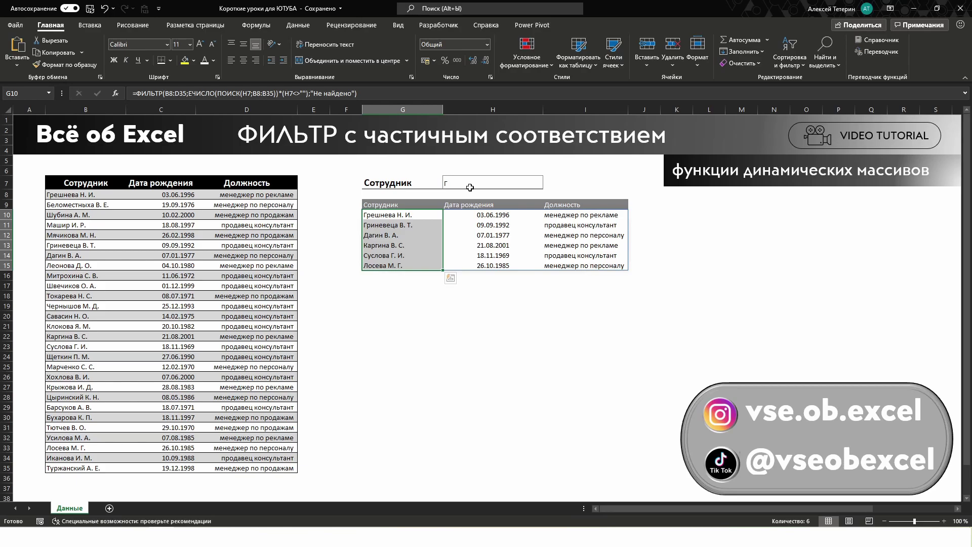
Step: Replace the include condition with ЛЕВСИМВ(B8:B35;1)=H7 to match names by first letter
left_click(402, 214)
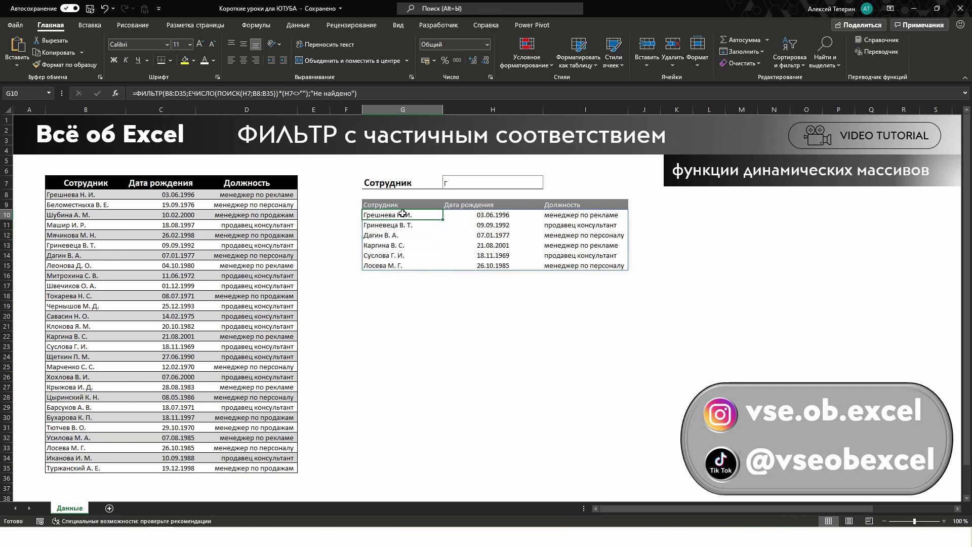
left_click(248, 94)
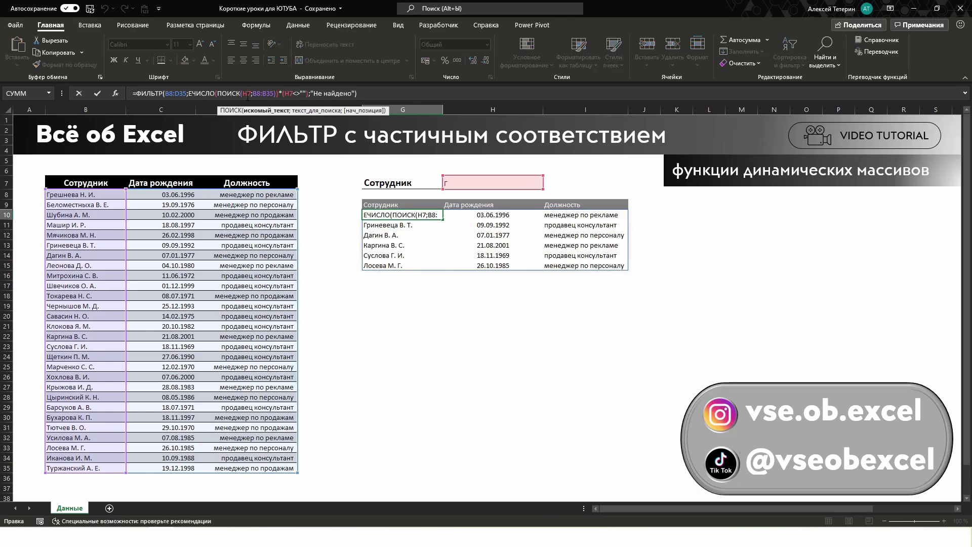
left_click(187, 94)
left_click(196, 111)
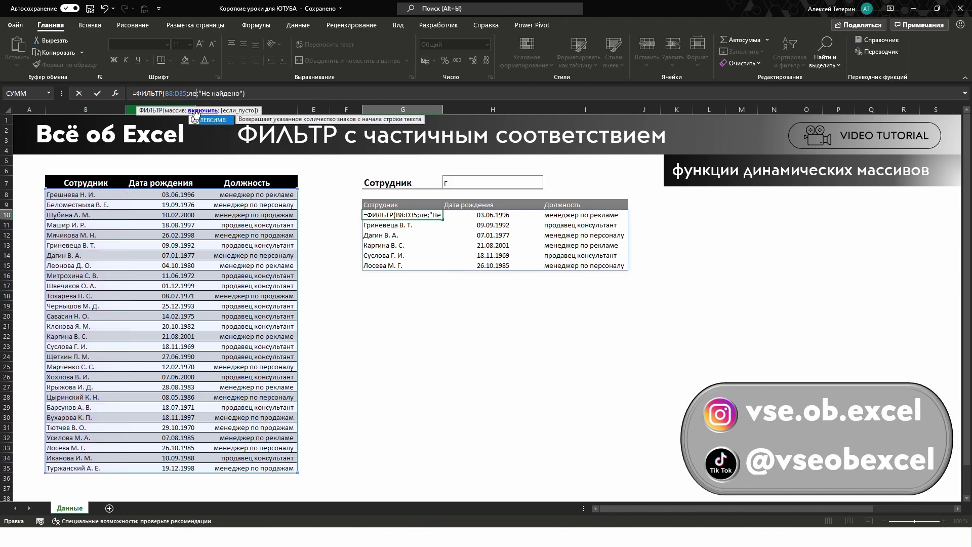
type("ЛЕВСИМВ(")
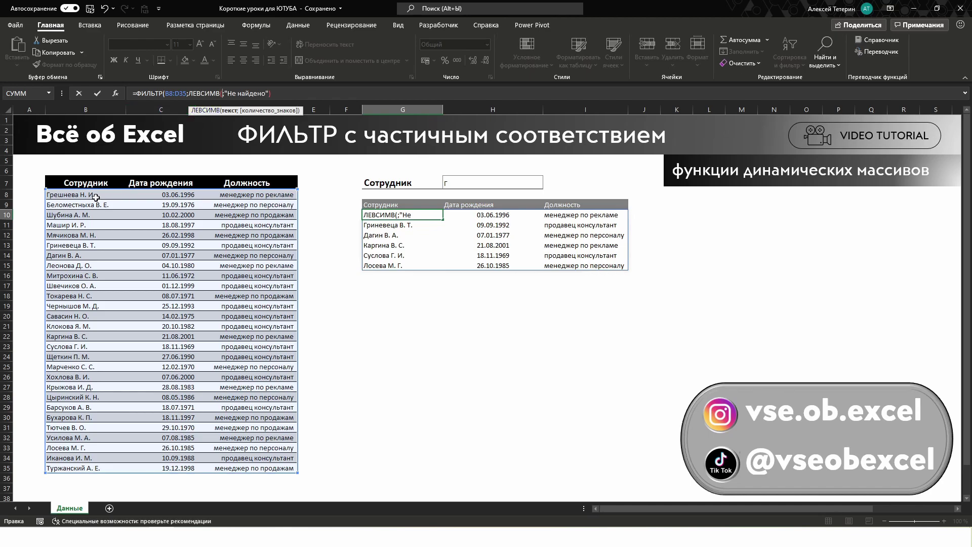
left_click_drag(94, 195, 83, 468)
type(";")
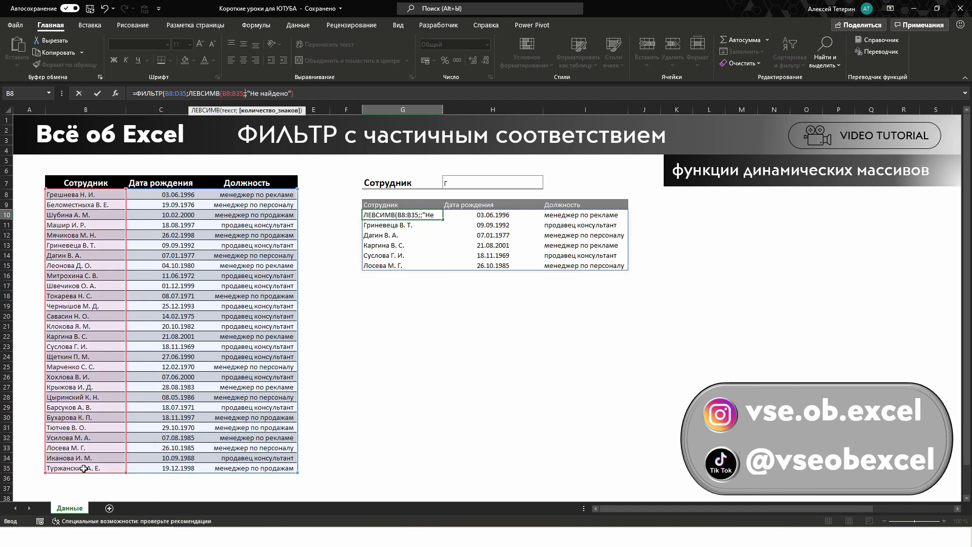
type("1)")
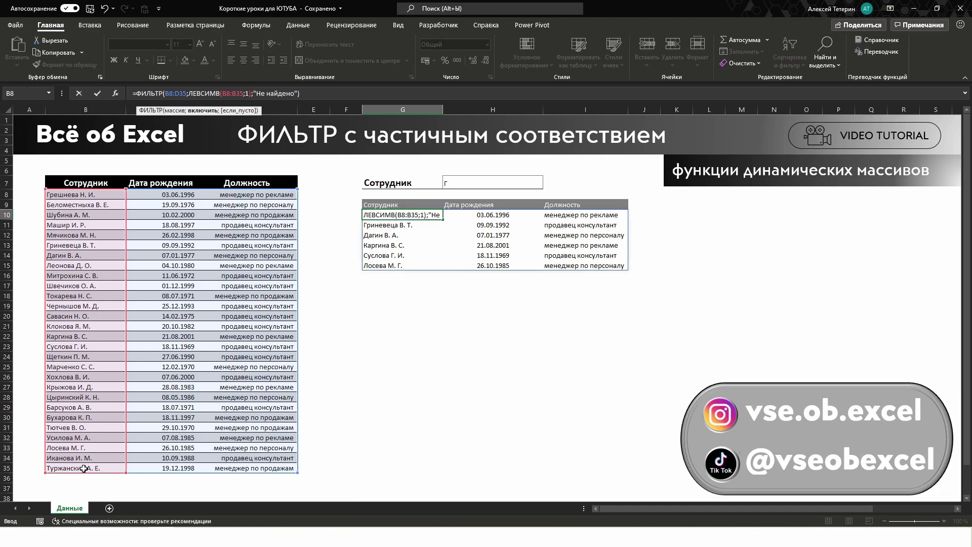
type("=")
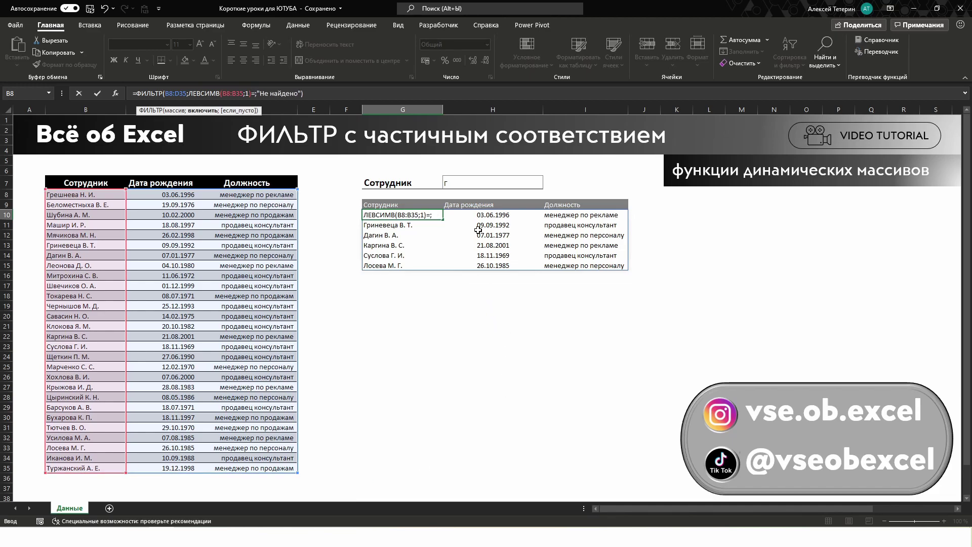
left_click(471, 182)
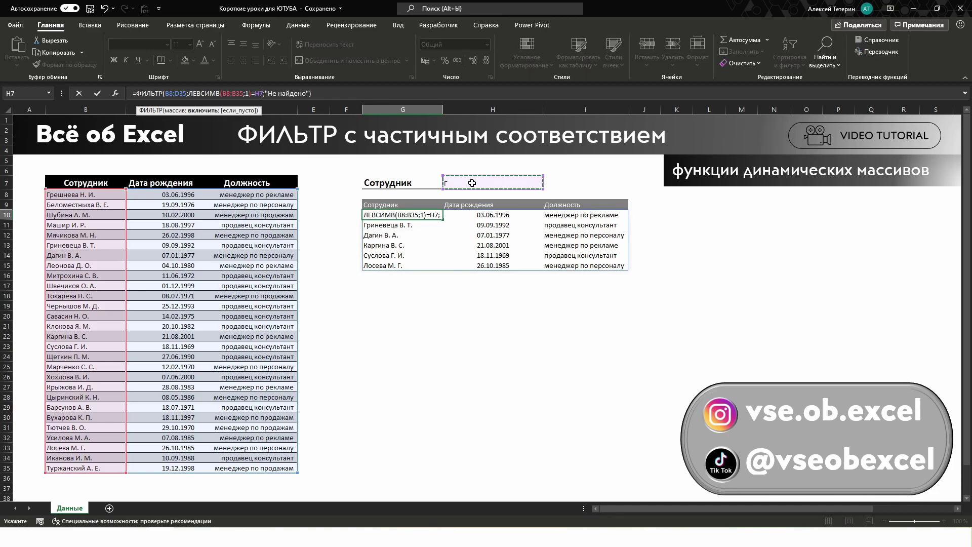
key("Return")
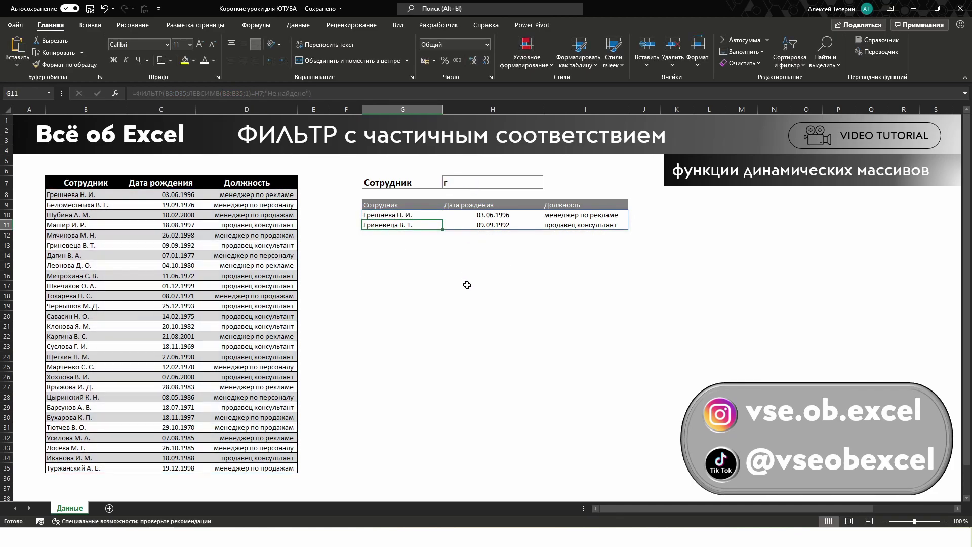
Step: Enter 'т' in H7 to list the three employees starting with Т
left_click(466, 284)
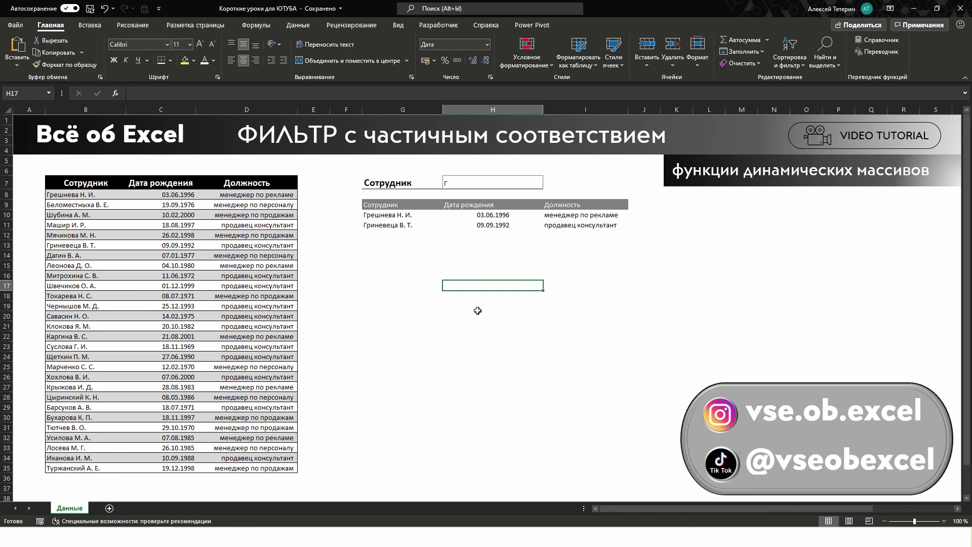
left_click(478, 186)
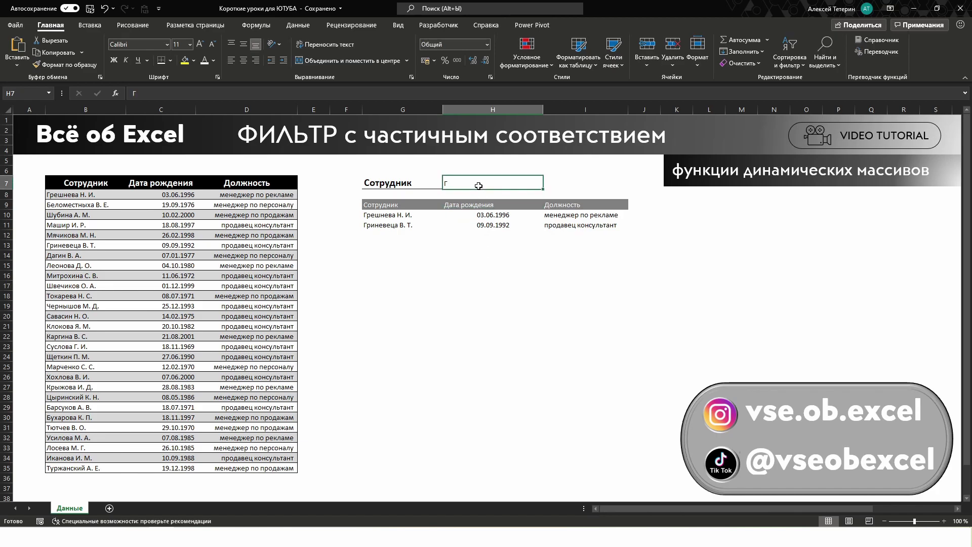
type("т")
key("Return")
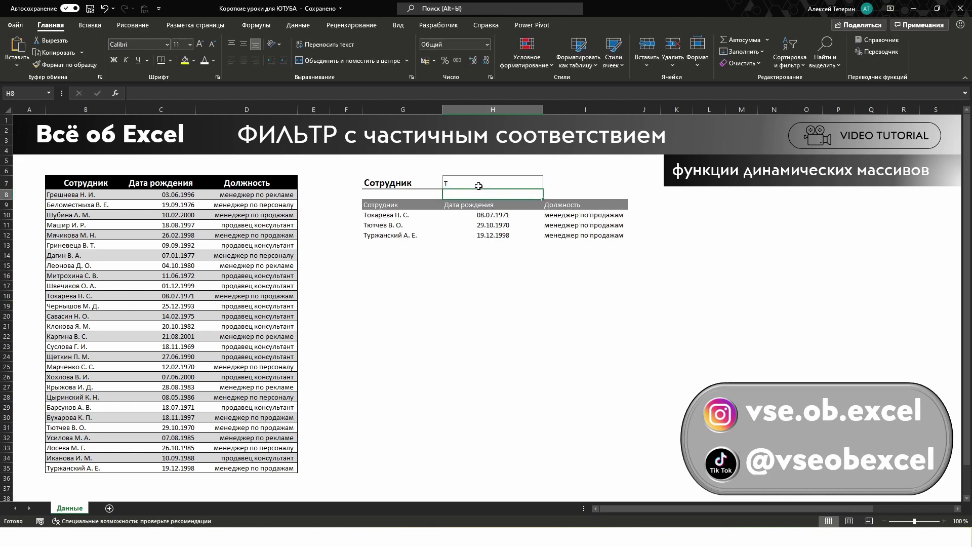